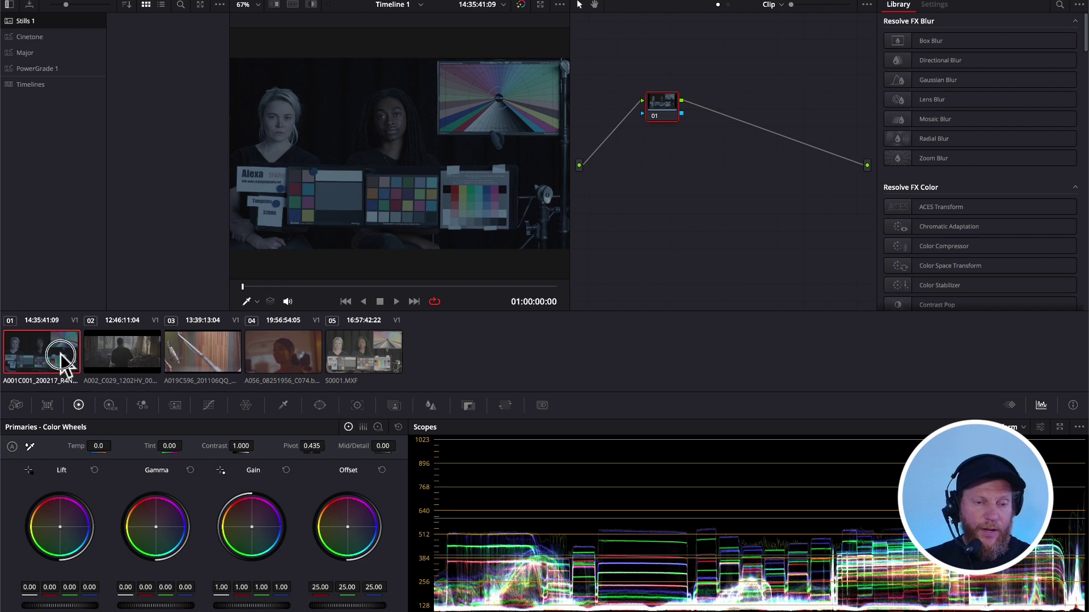
Scrub through clips 02–04 and settle on clip 05, S0001.MXF, at a frame showing both people and charts
left_click(117, 360)
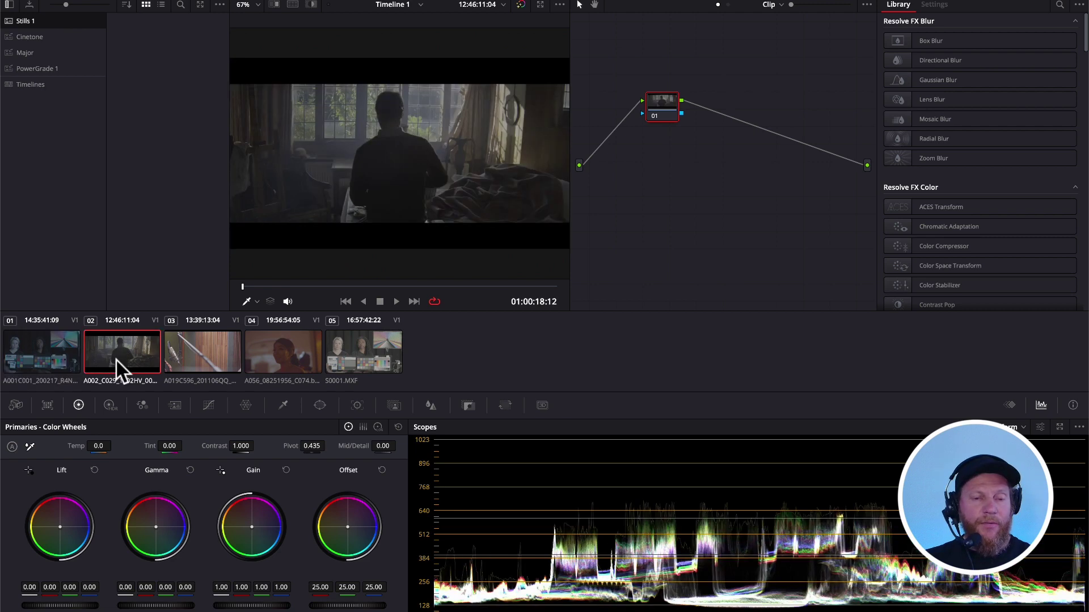
left_click(200, 355)
left_click_drag(301, 286, 360, 288)
left_click(301, 357)
left_click_drag(259, 281, 428, 278)
left_click(380, 348)
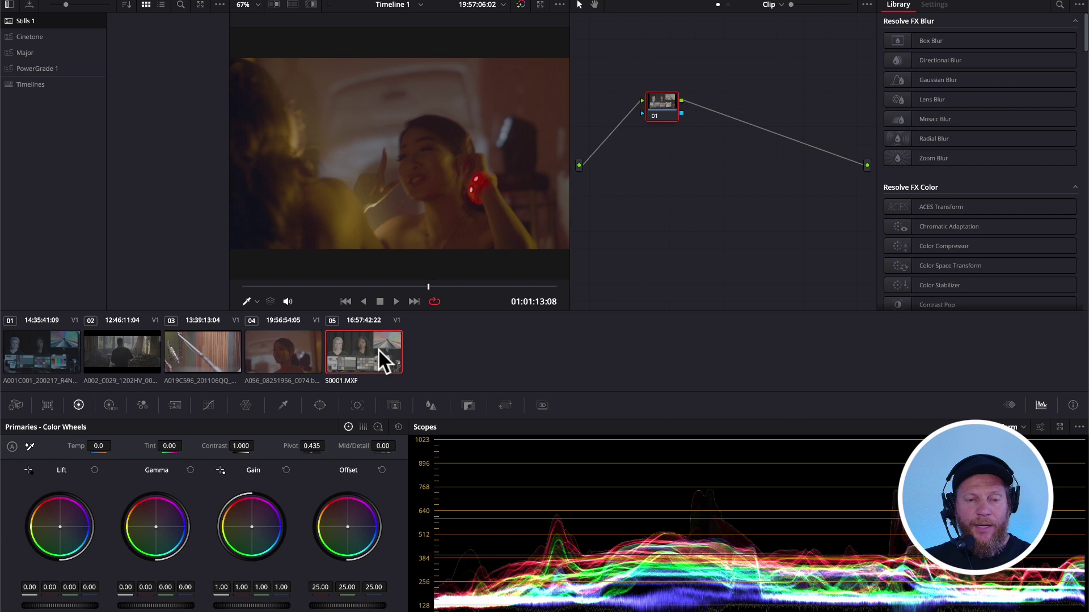
left_click_drag(259, 285, 376, 295)
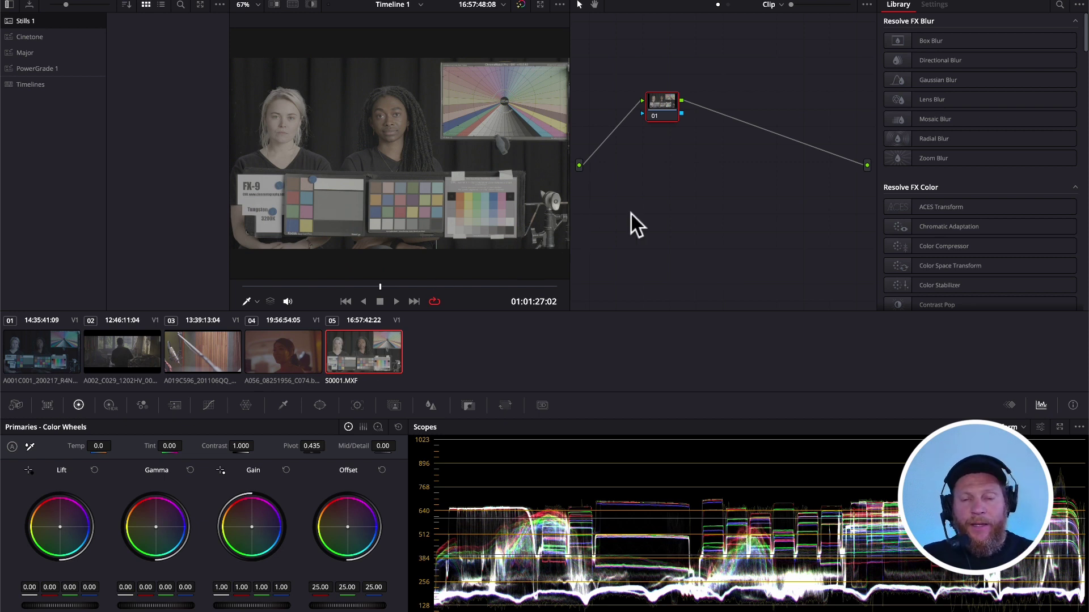
Add serial node 02 and apply the Color Space Transform effect to it
key("alt+s")
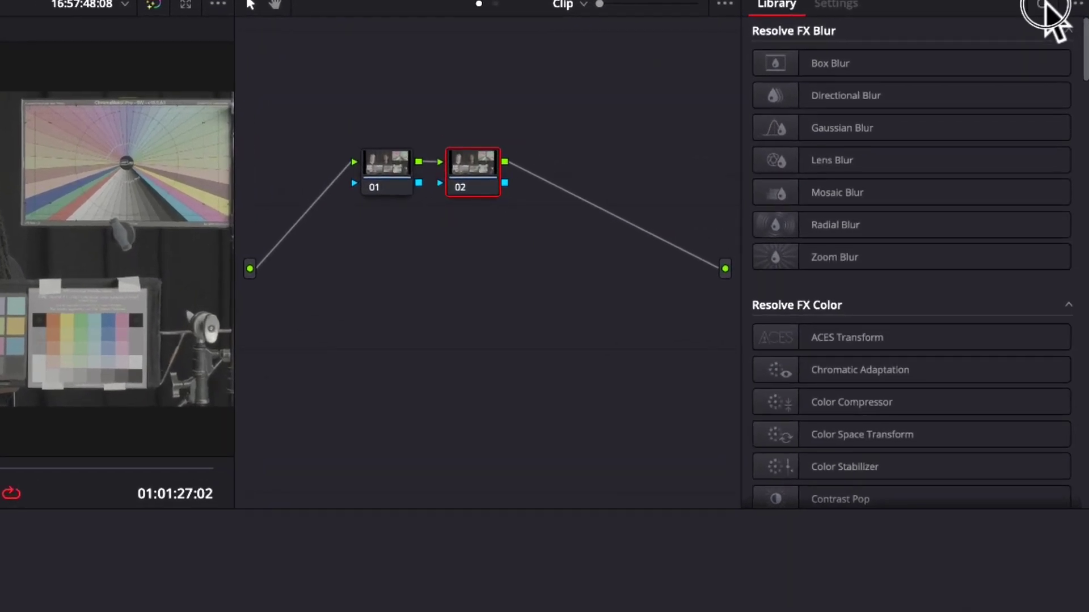
left_click(1060, 5)
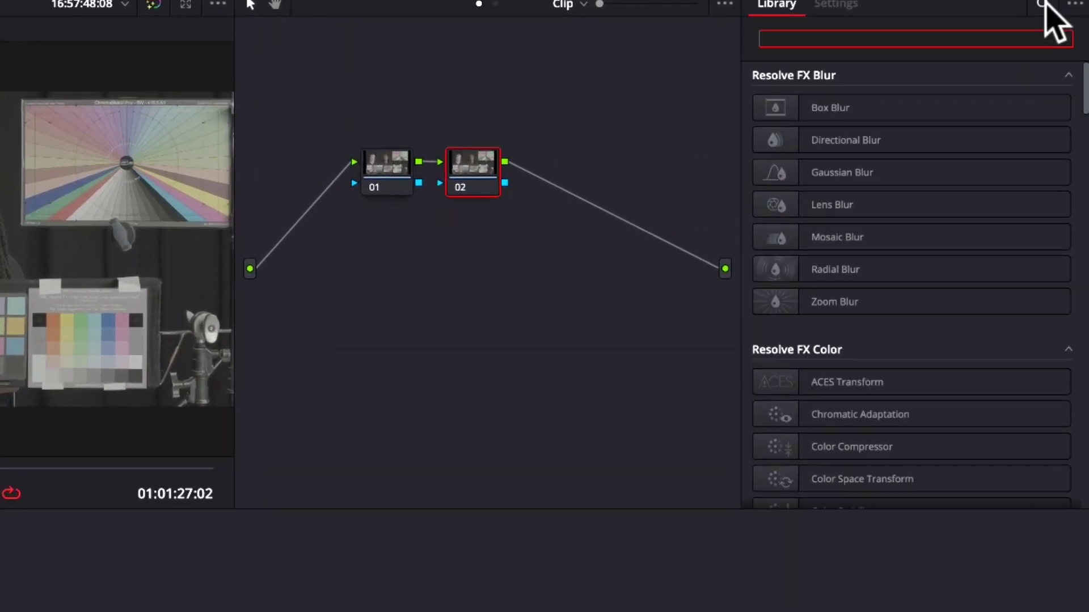
type("colo")
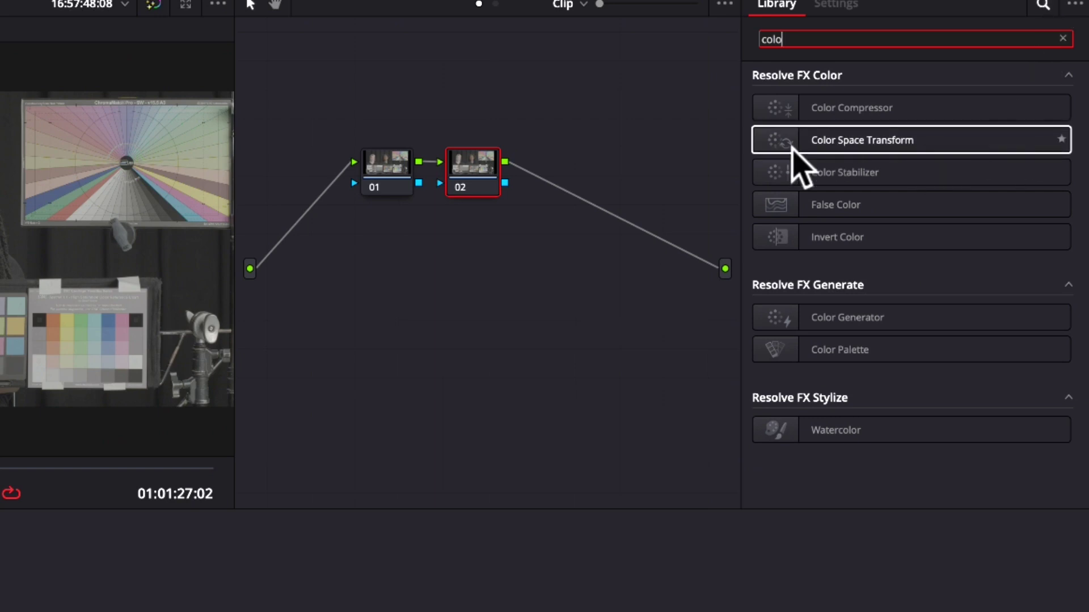
left_click_drag(795, 154, 482, 182)
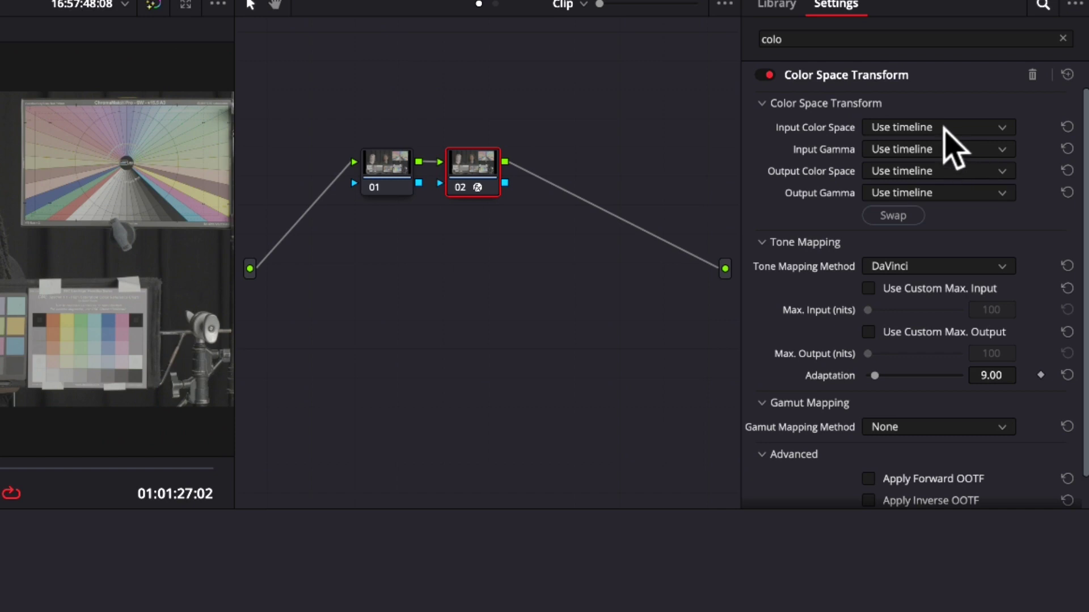
Set the transform's Input Color Space to Sony S-Gamut3.Cine and Input Gamma to Sony S-Log3
left_click(944, 127)
scroll(901, 291, "down", 5)
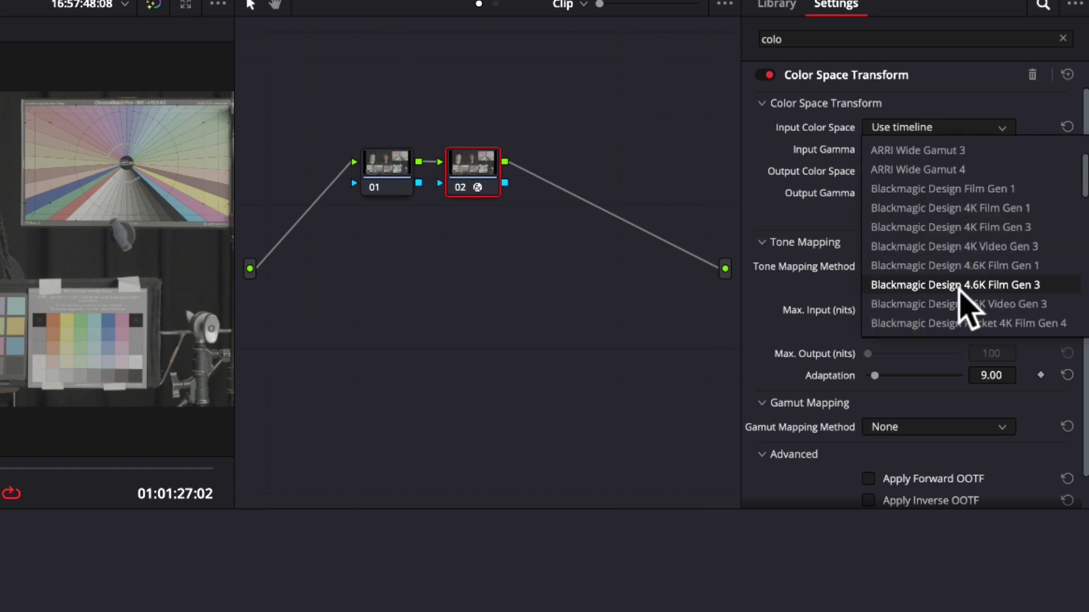
scroll(968, 308, "down", 6)
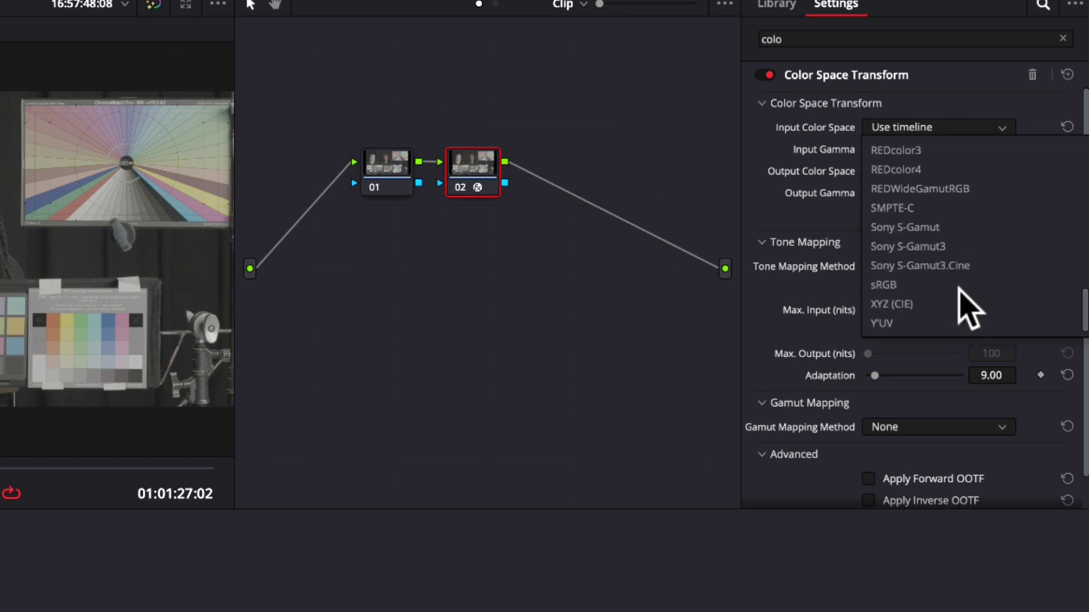
left_click(950, 246)
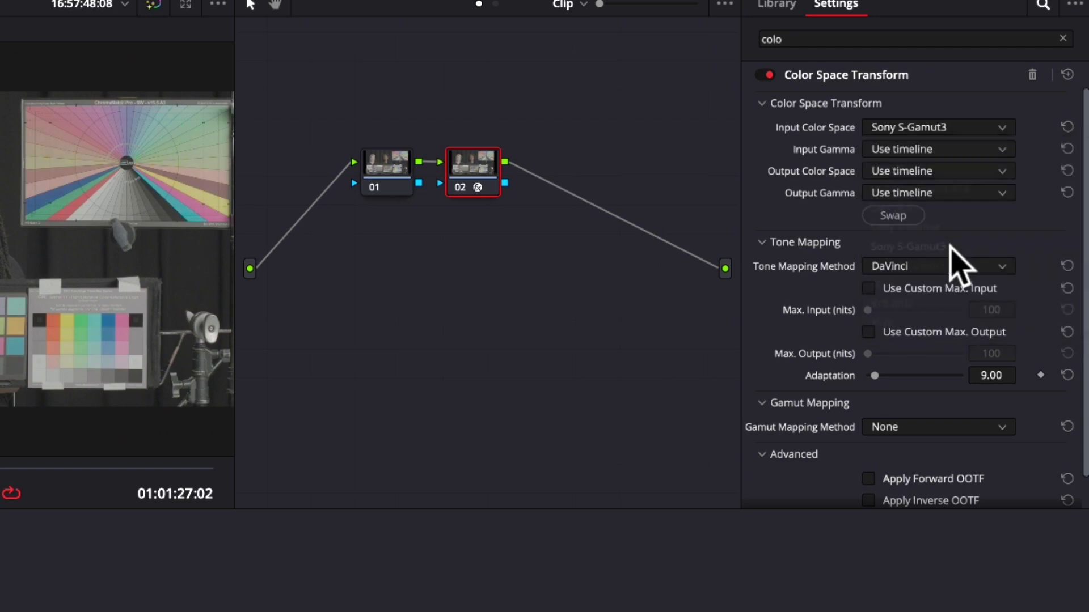
left_click(955, 127)
left_click(953, 269)
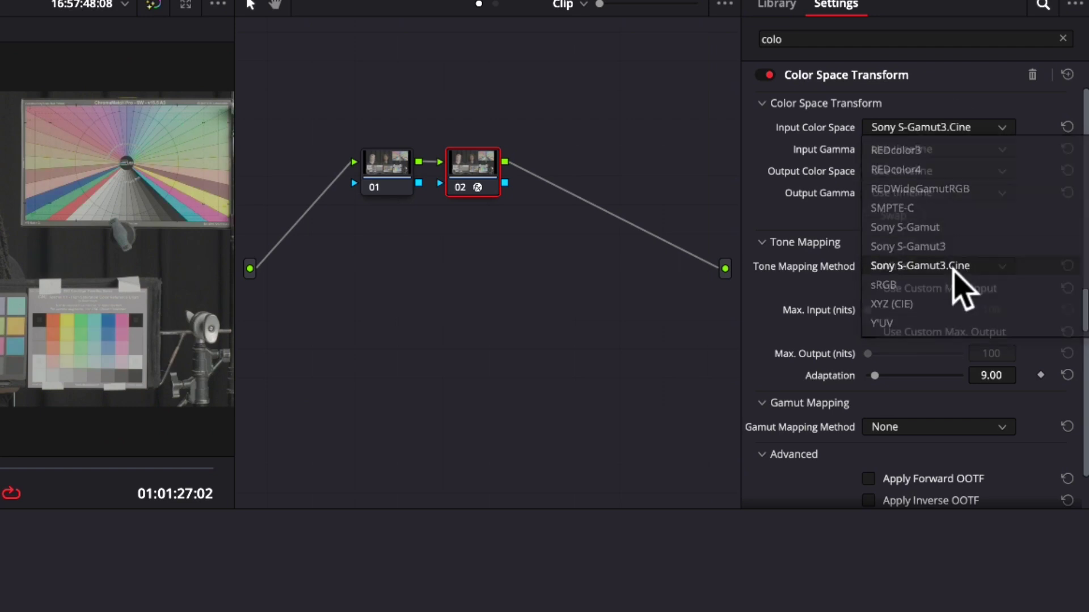
left_click(936, 150)
scroll(938, 312, "down", 10)
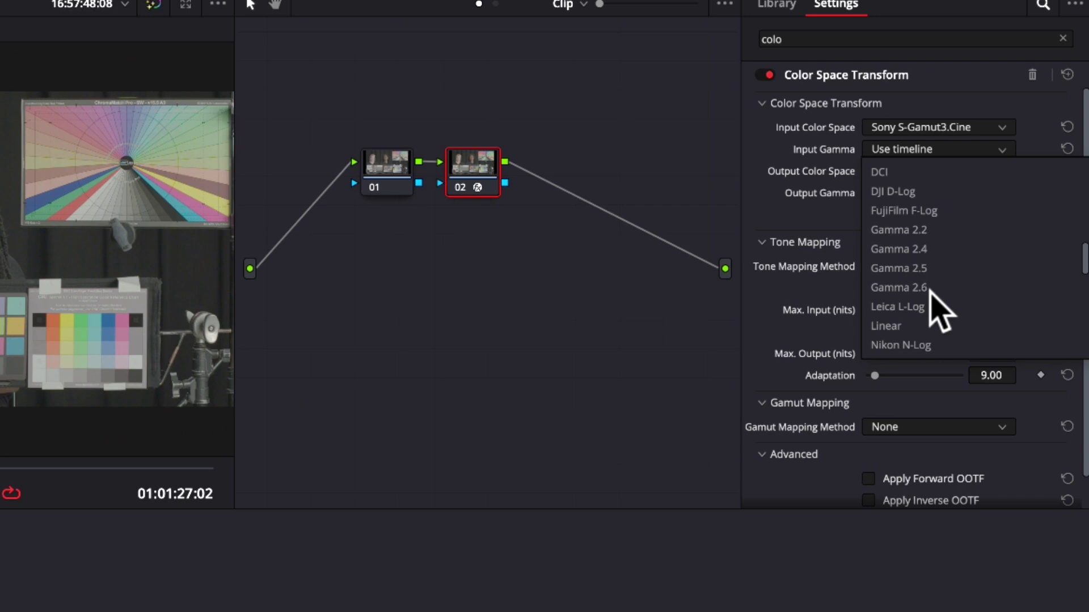
scroll(938, 312, "down", 5)
scroll(930, 297, "down", 8)
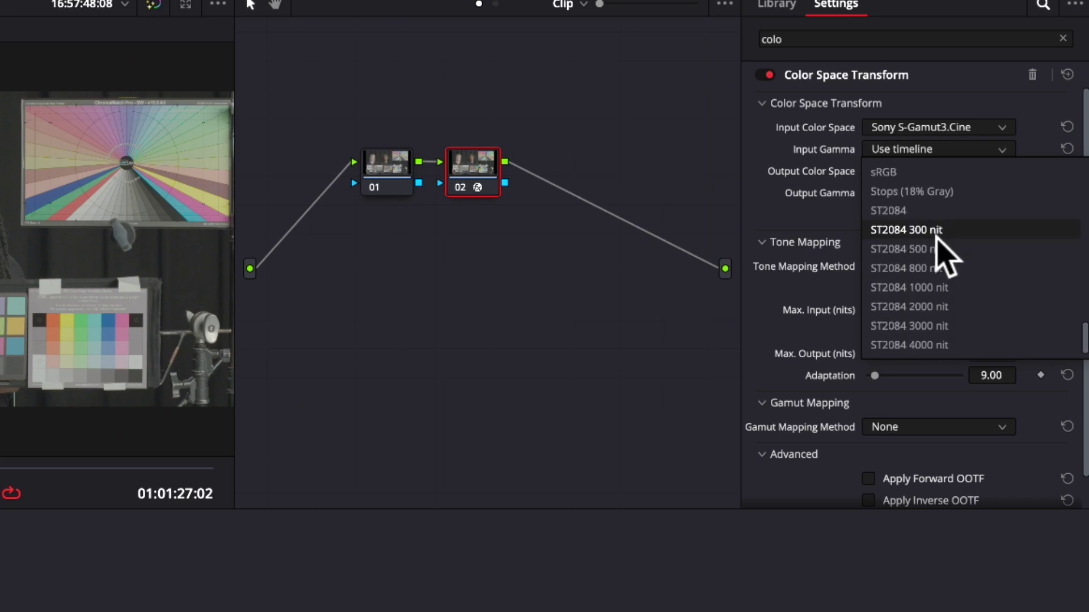
scroll(941, 249, "up", 3)
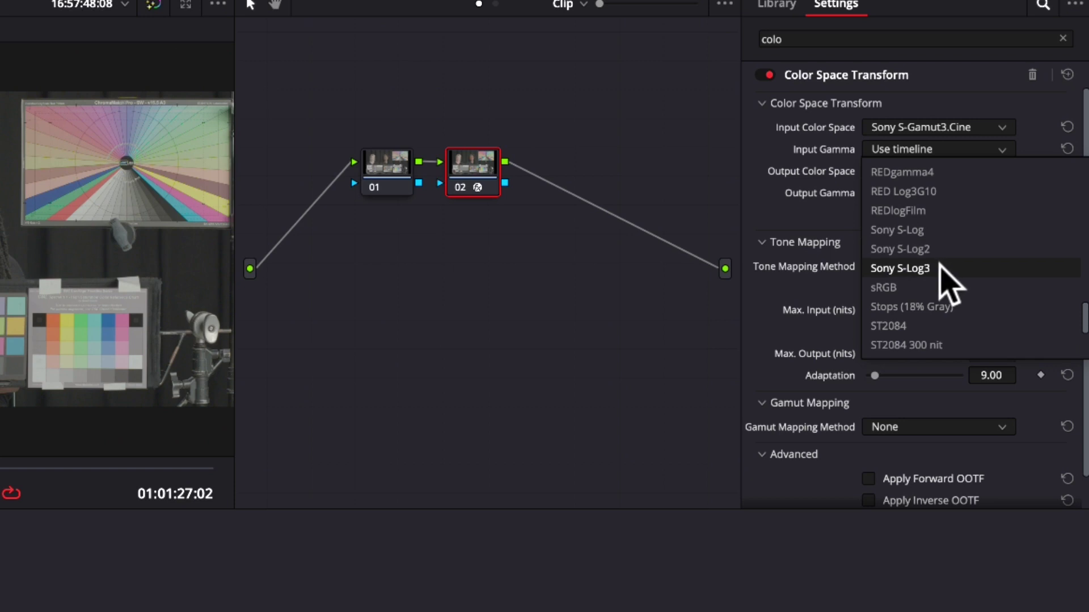
left_click(939, 267)
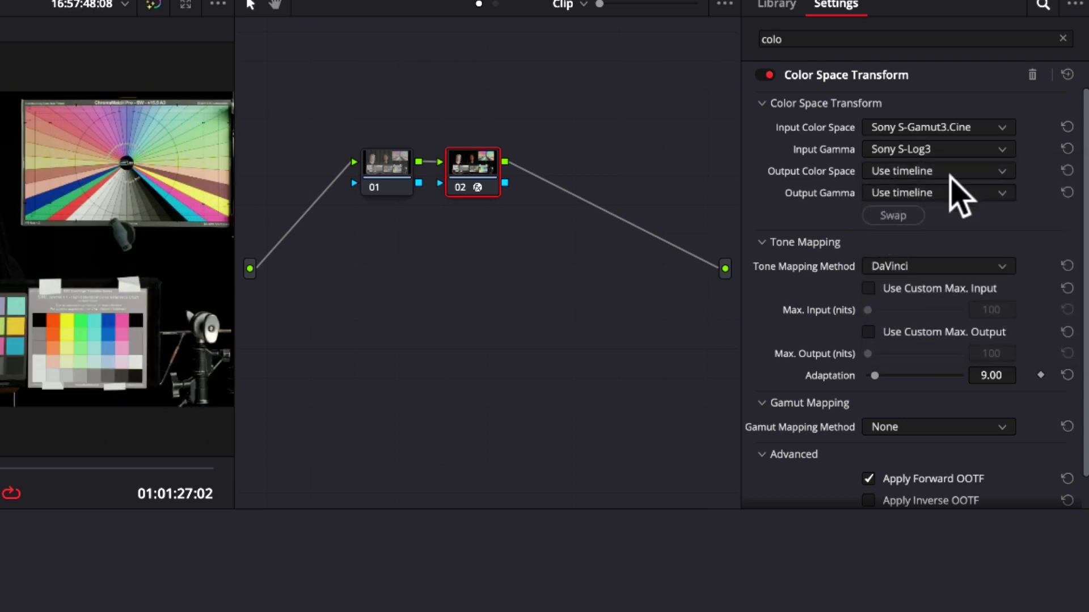
scroll(931, 349, "down", 1)
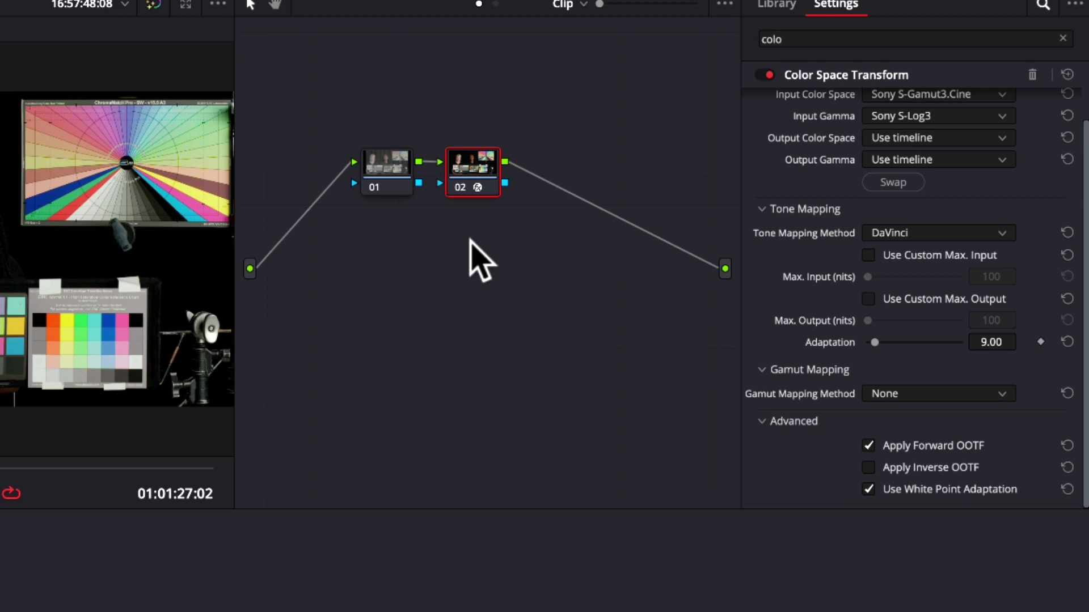
Reset node 02's grade, then drag Freelab 1.0.0.Beta3, found by searching 'free', onto it
right_click(469, 173)
left_click(499, 183)
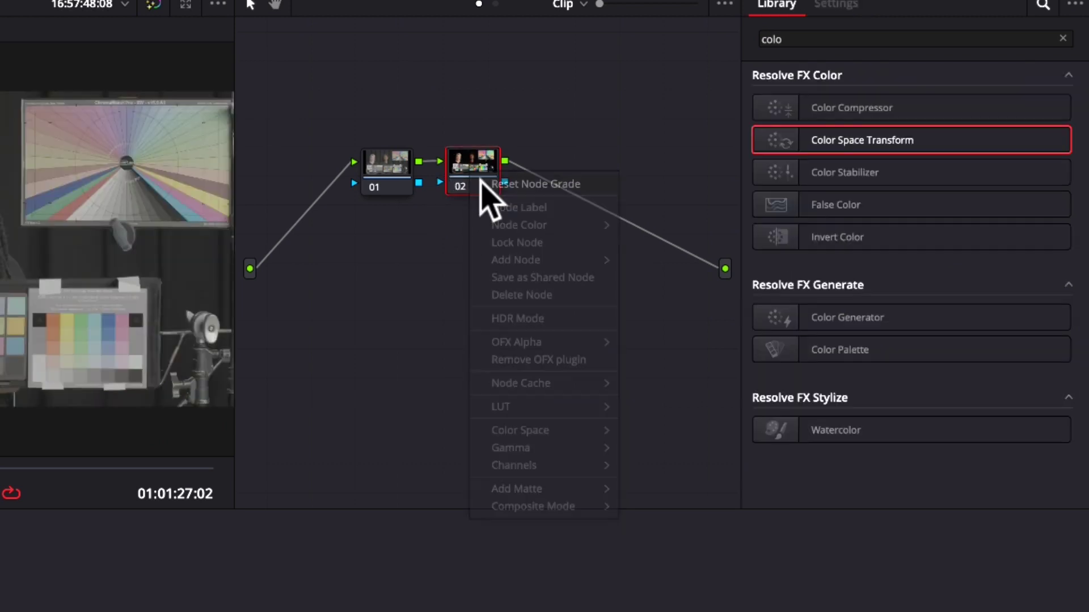
double_click(760, 38)
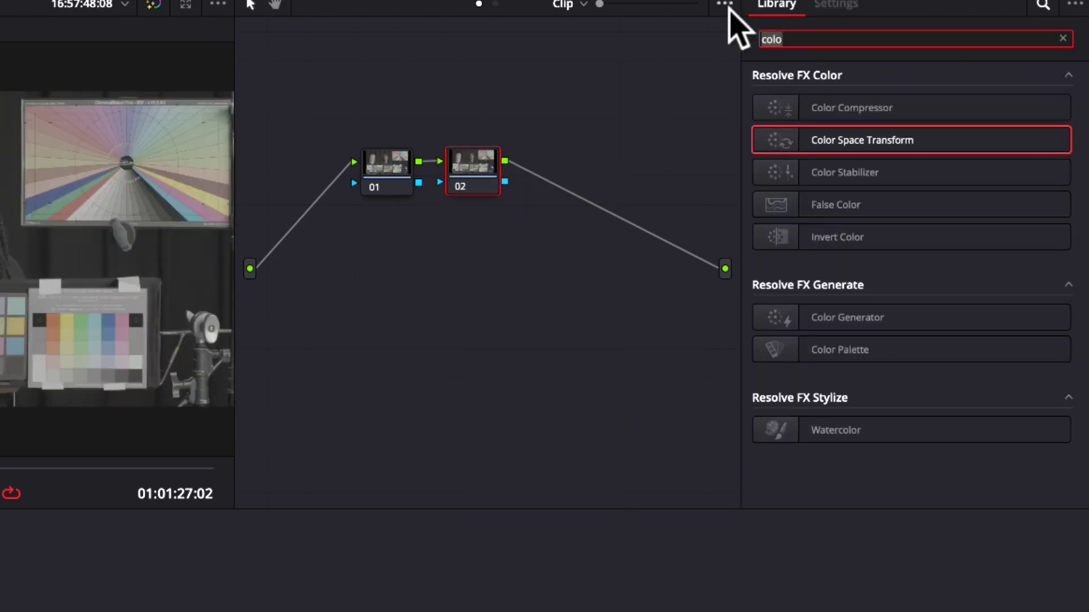
key("BackSpace")
type("free")
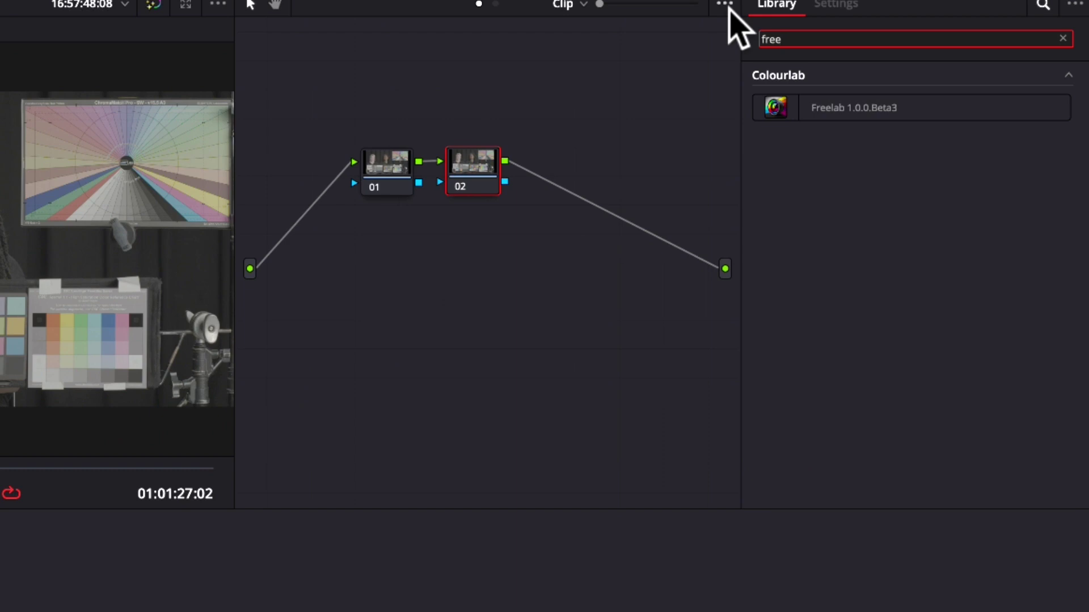
left_click(793, 113)
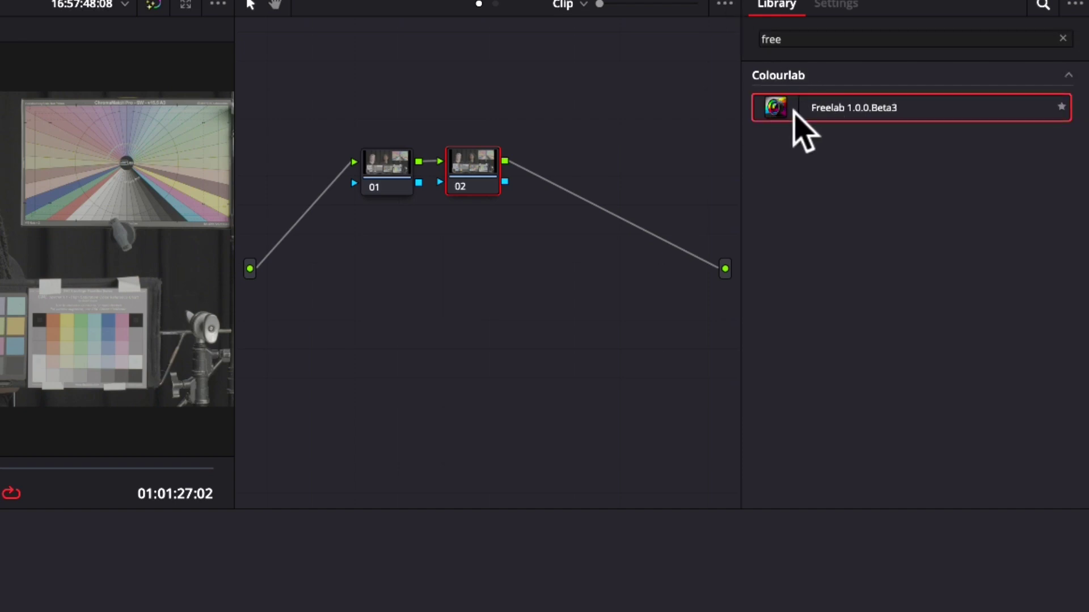
left_click_drag(774, 102, 480, 172)
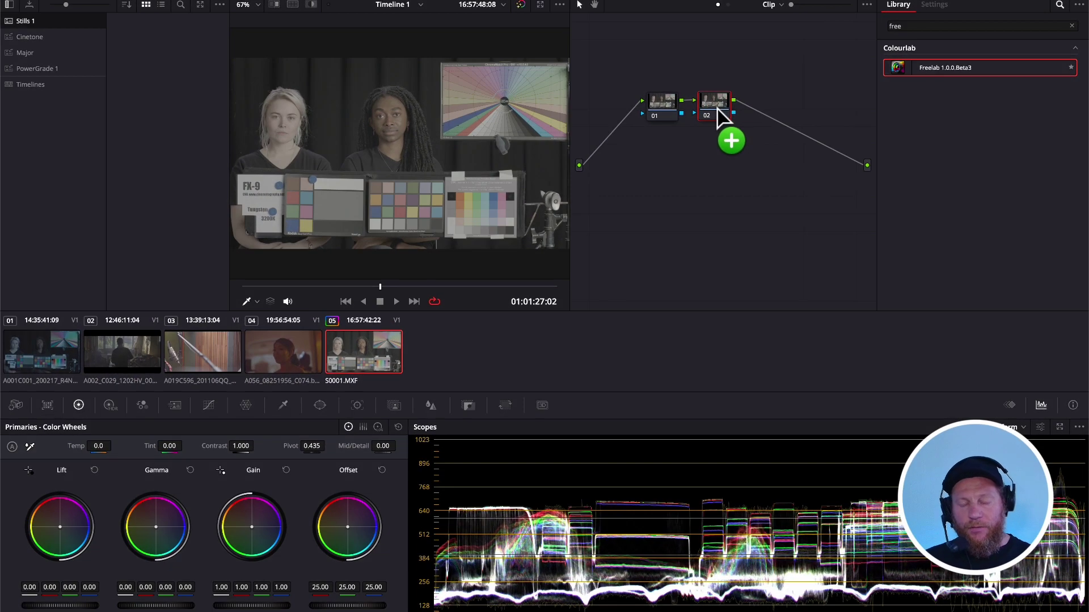
Apply Freelab to node 02 with Input Profile SONY SLOG3 SGAMUTCINE, keeping the REC709 output
left_click_drag(717, 109, 717, 106)
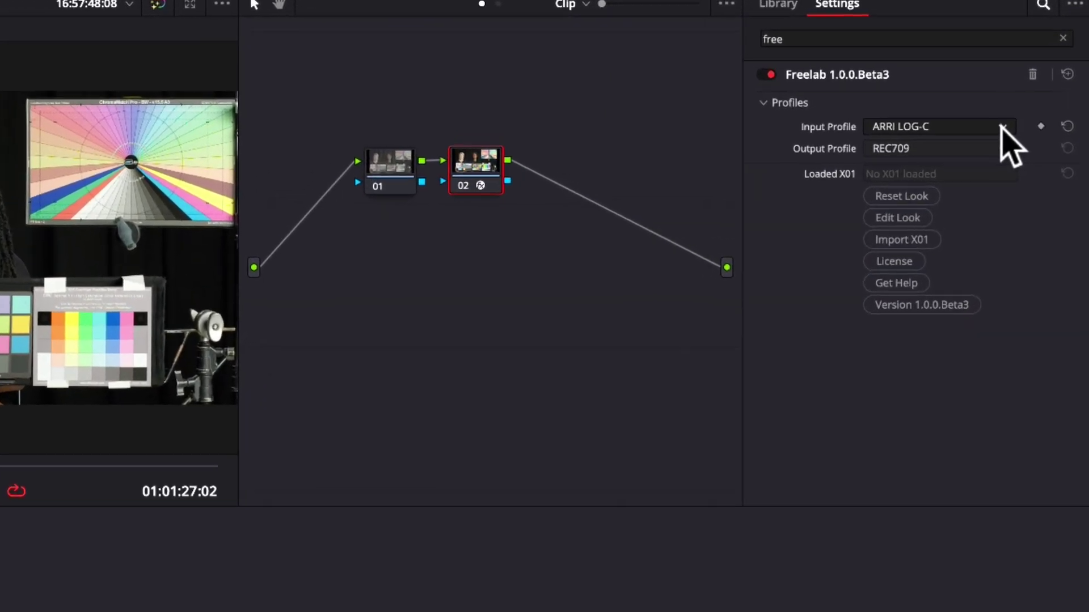
left_click(1034, 80)
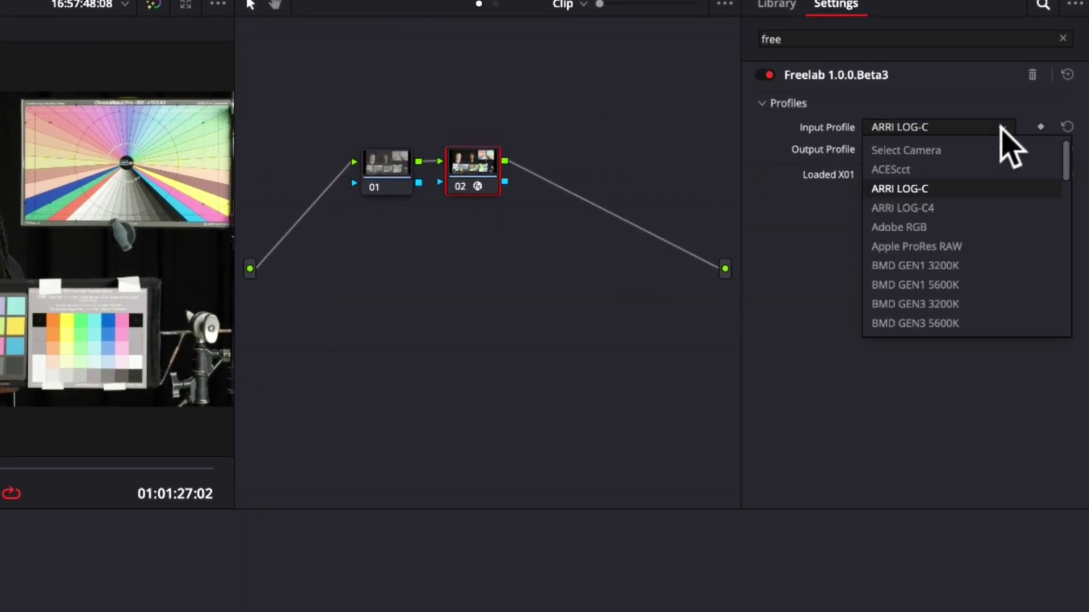
scroll(972, 261, "down", 6)
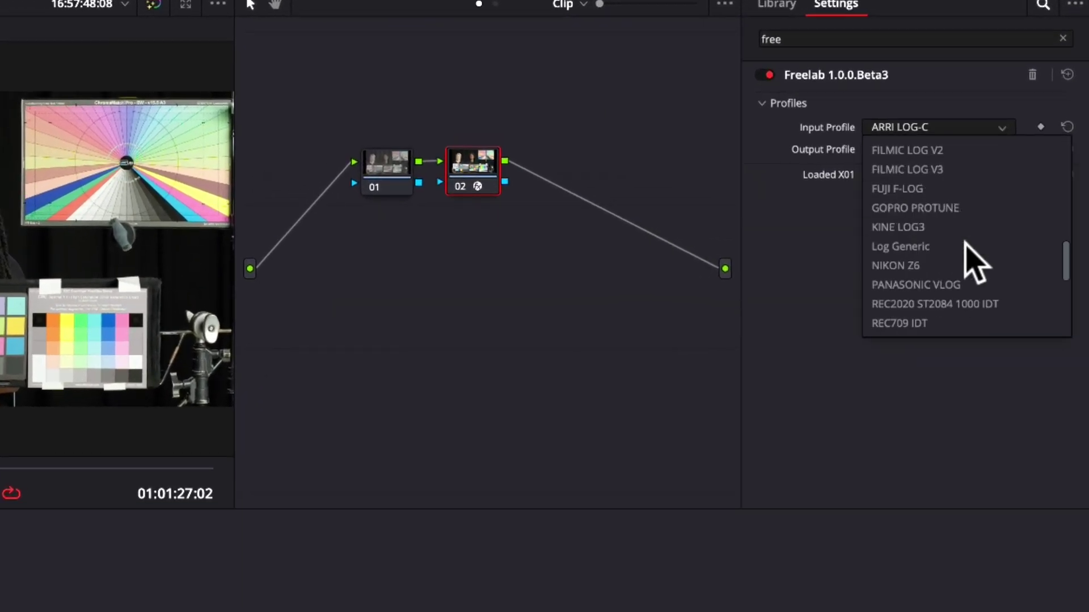
scroll(974, 262, "down", 3)
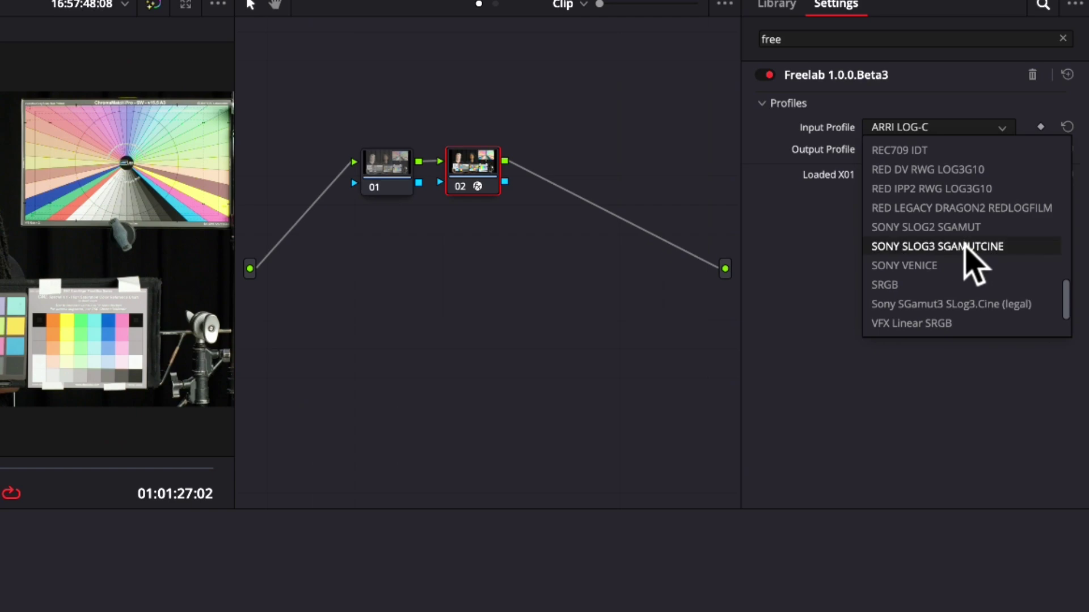
left_click(967, 250)
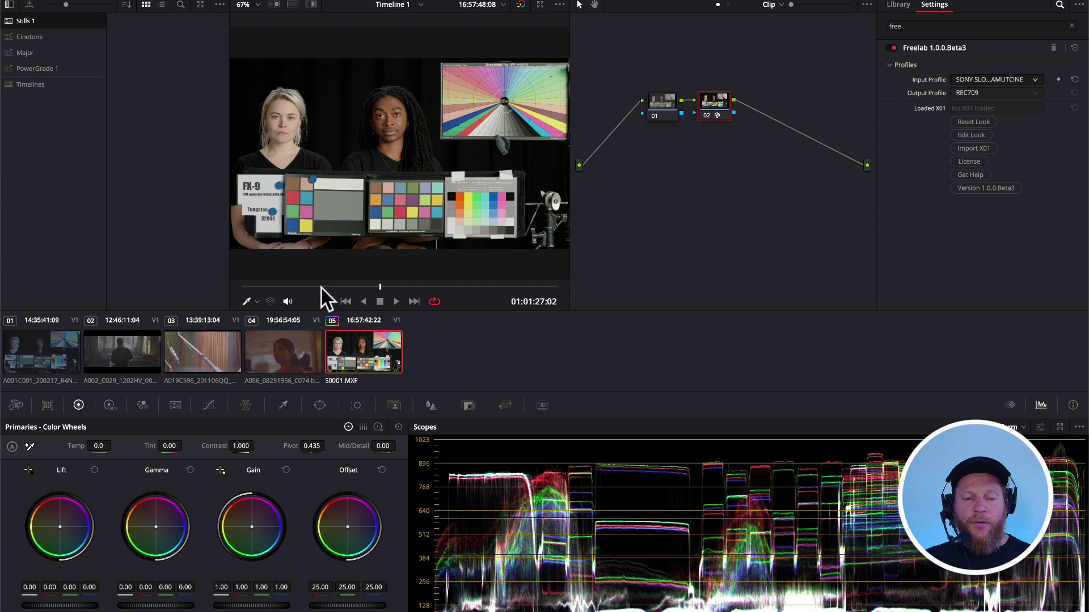
left_click_drag(112, 381, 144, 380)
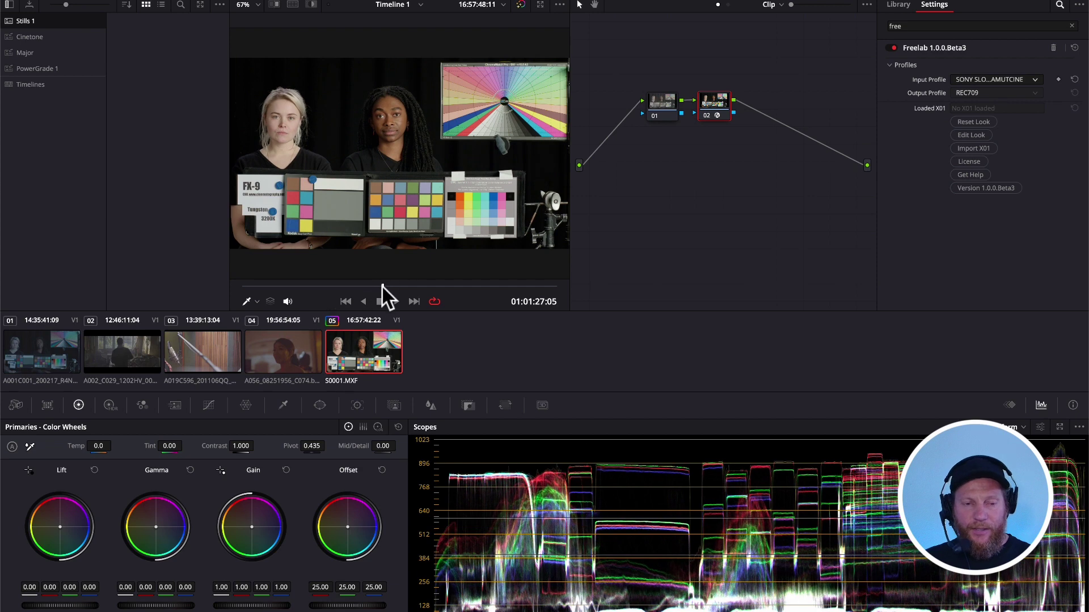
On clip 04, add node 02 with Freelab set to input profile BMD GEN5 Prores
left_click(283, 361)
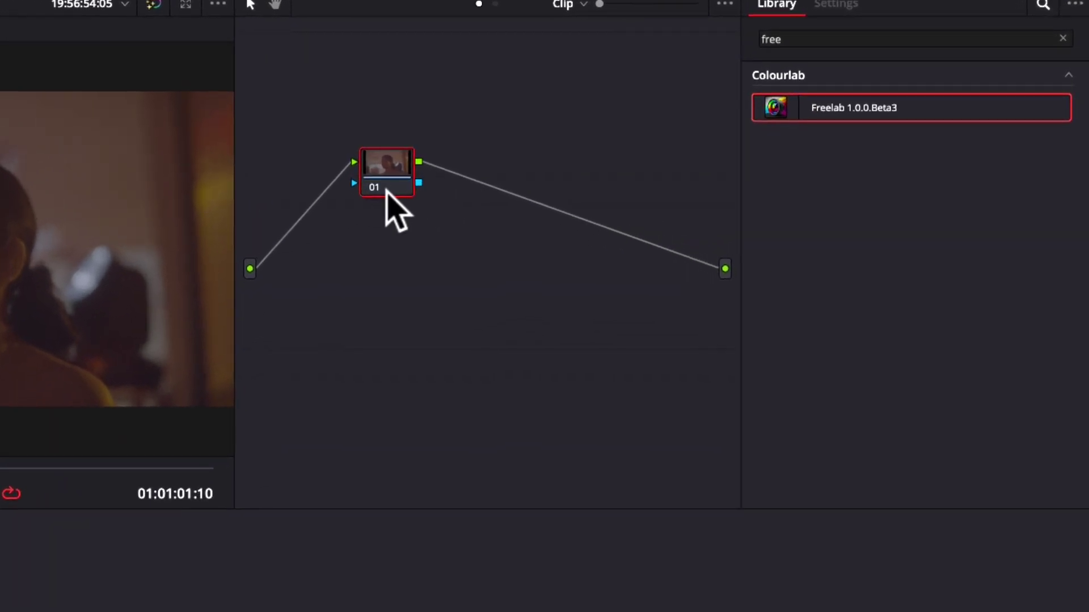
key("alt+s")
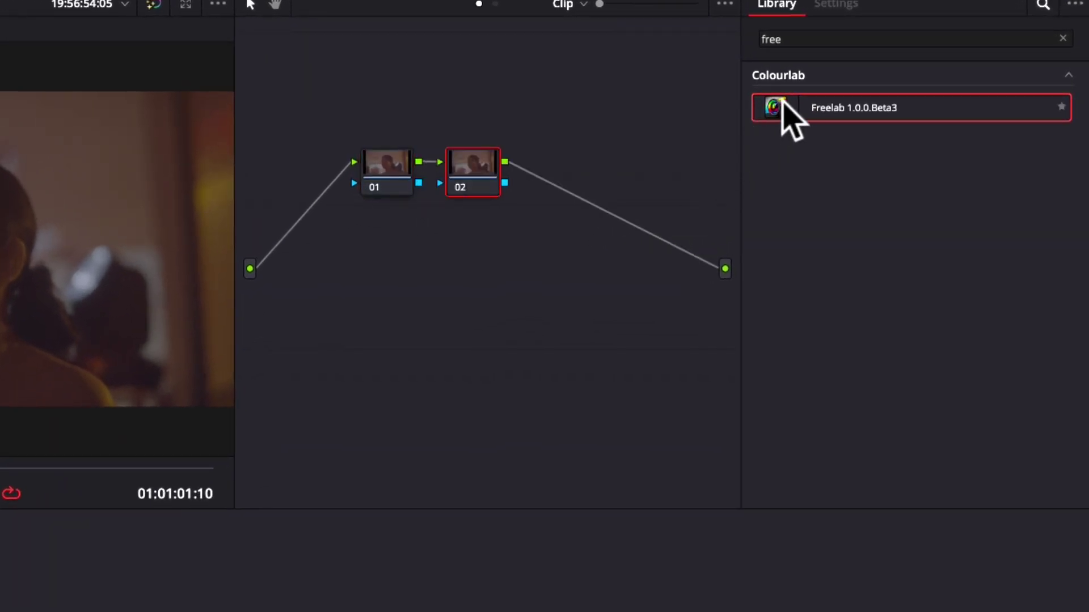
left_click_drag(780, 108, 482, 173)
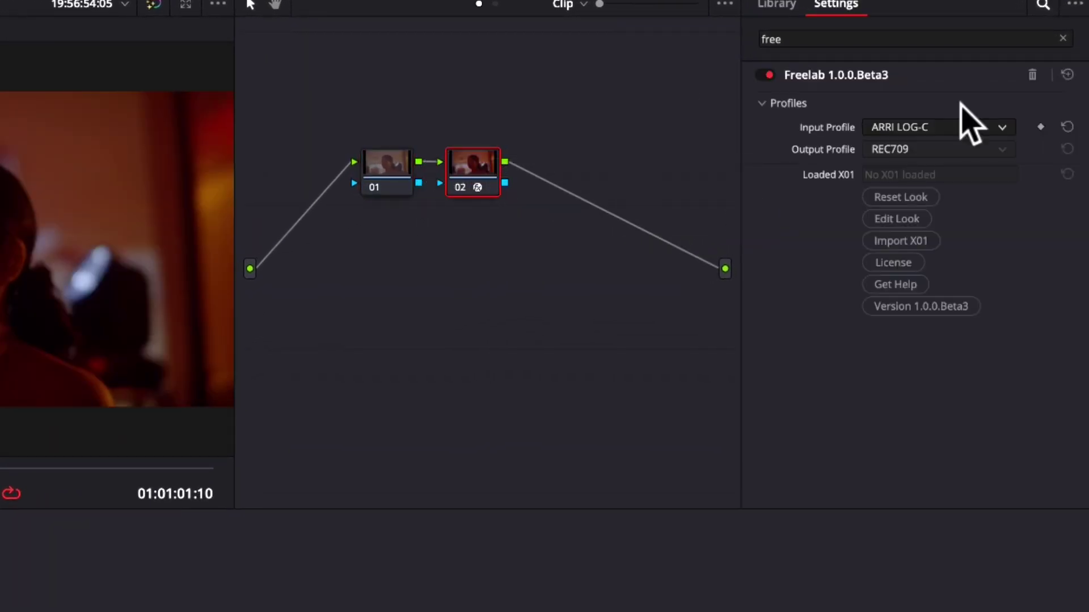
left_click(953, 120)
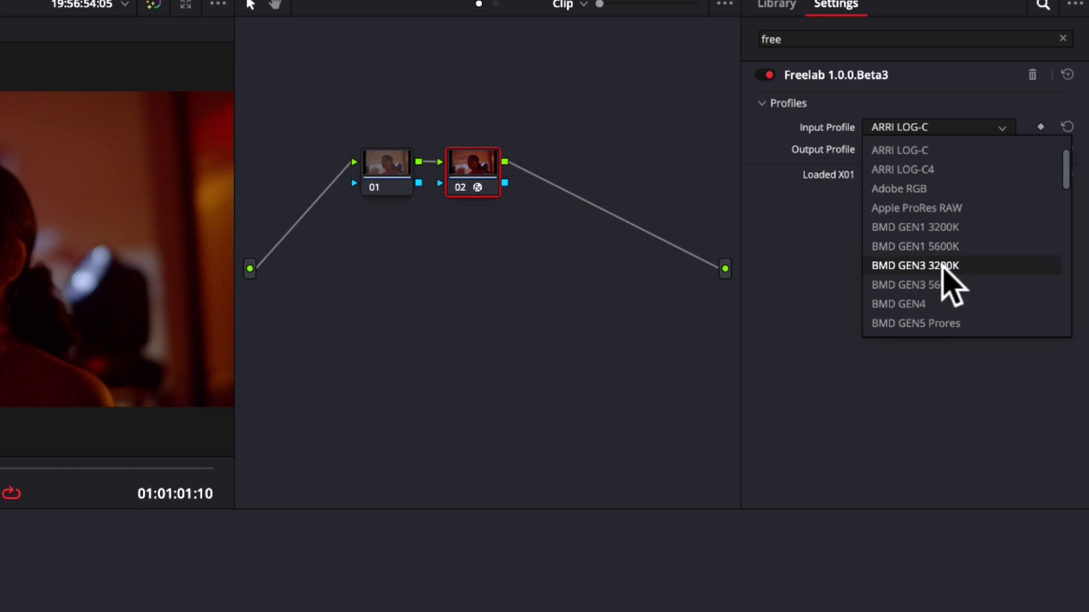
scroll(960, 303, "down", 2)
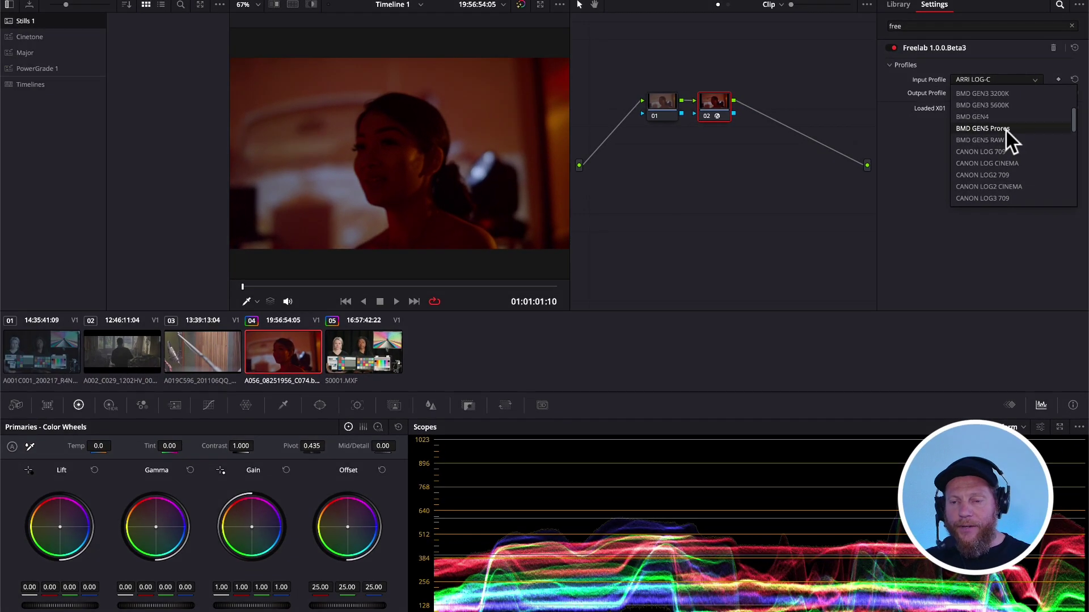
left_click(1004, 136)
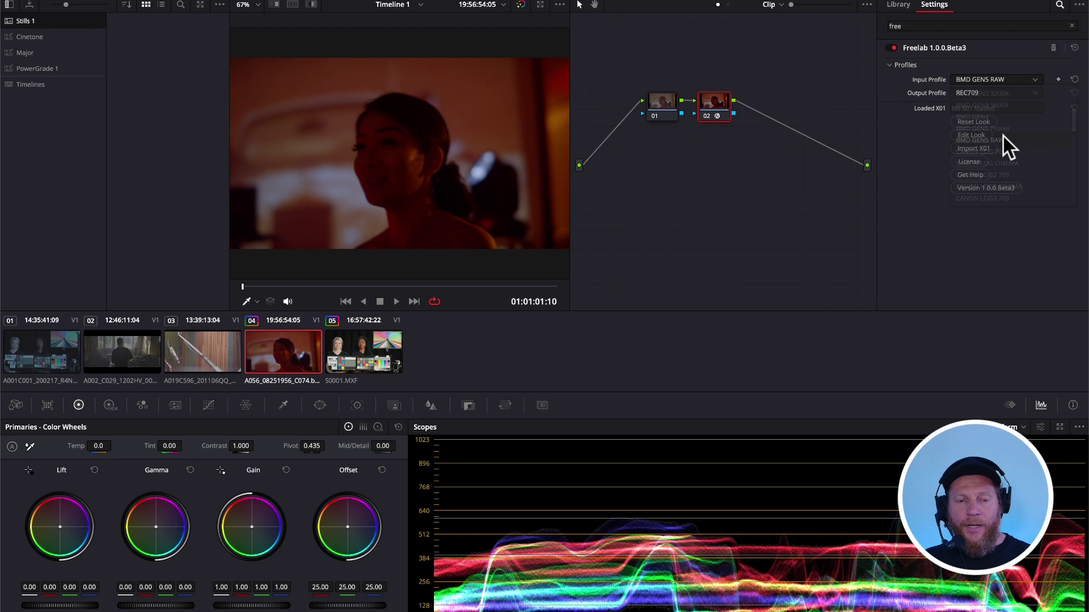
left_click(989, 79)
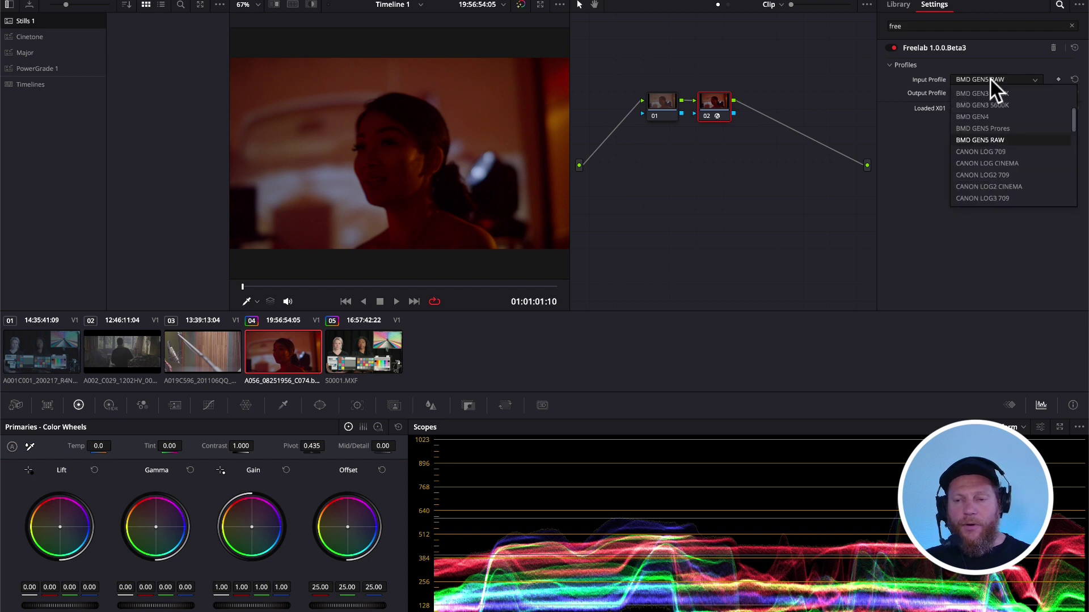
left_click(999, 129)
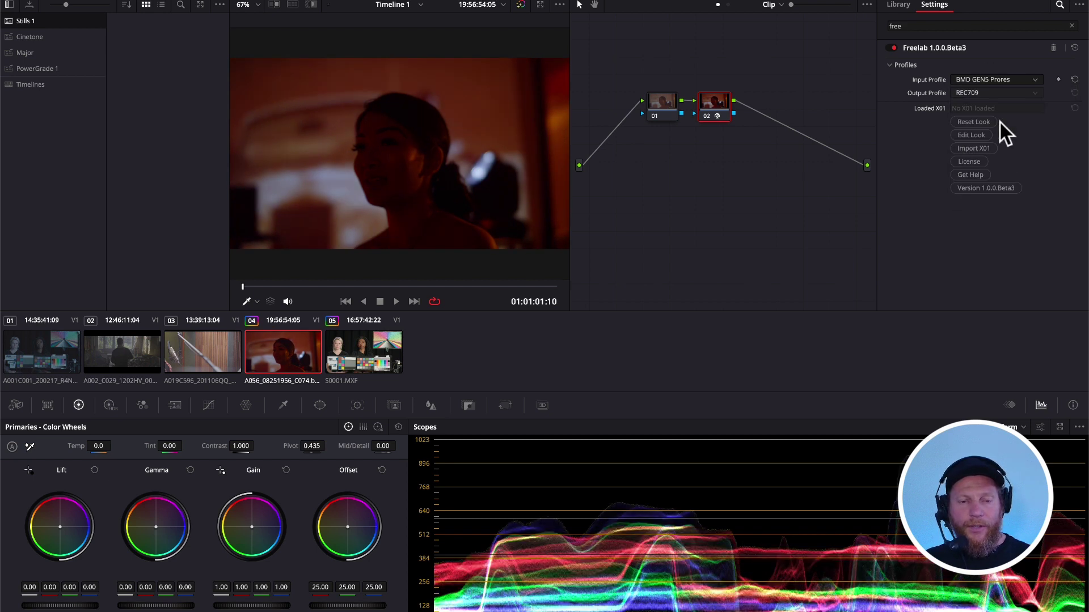
Raise node 01's gamma to 0.07 and preview clip 04 from start to end
left_click(659, 109)
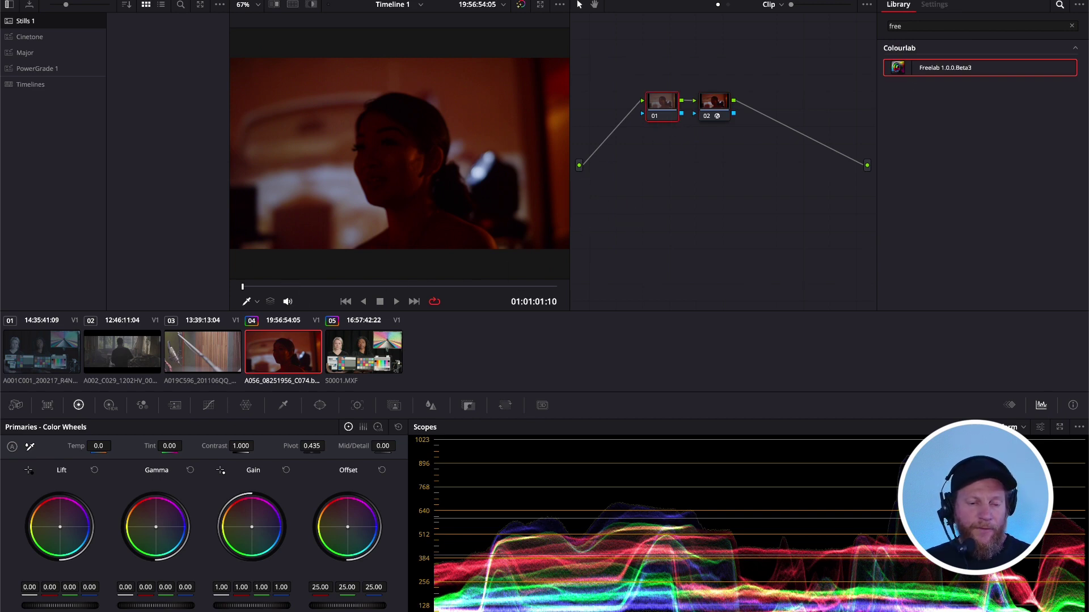
left_click_drag(139, 603, 163, 604)
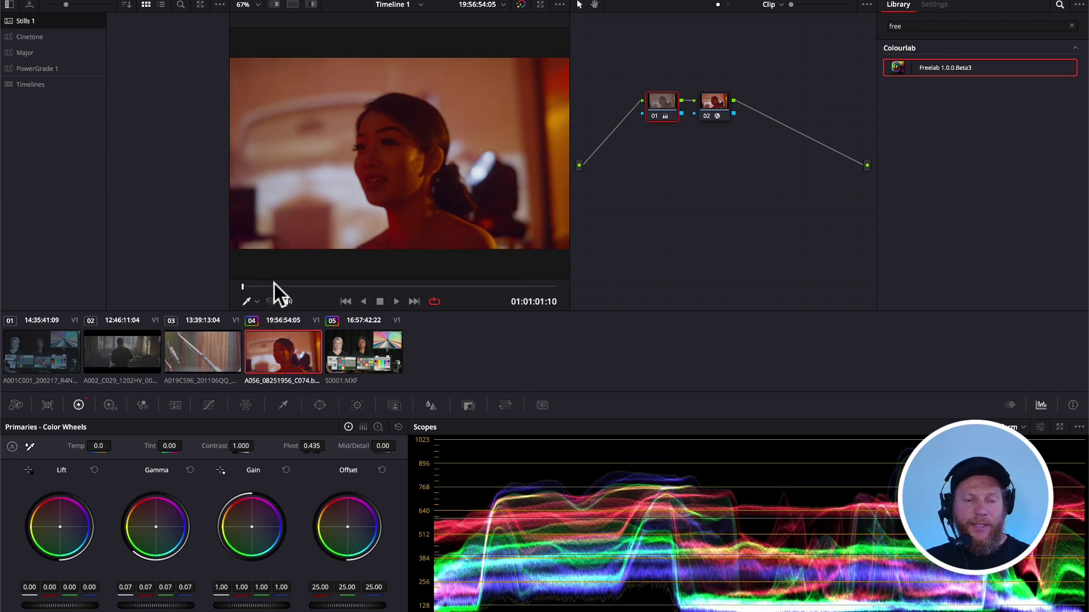
left_click_drag(278, 289, 600, 303)
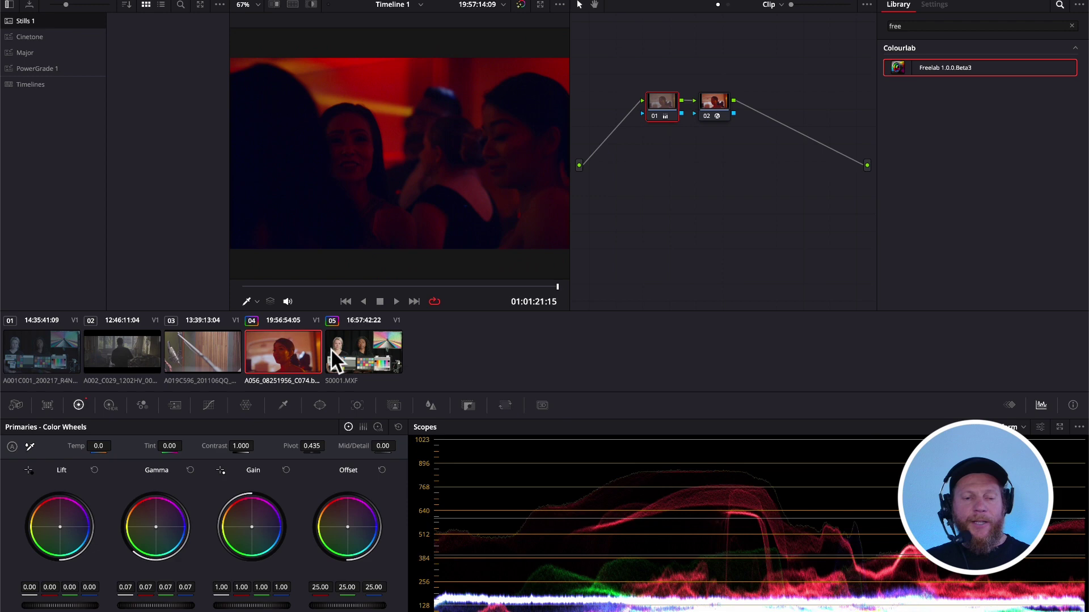
Load clip 03 and apply Freelab to a new serial node 02
left_click(214, 349)
left_click_drag(281, 285, 368, 285)
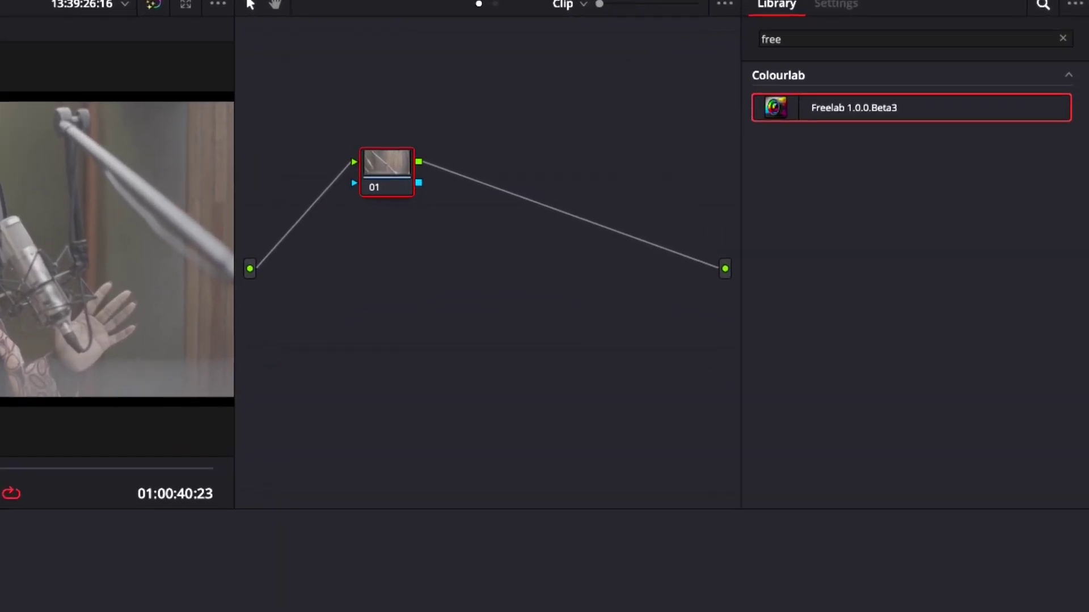
key("alt+s")
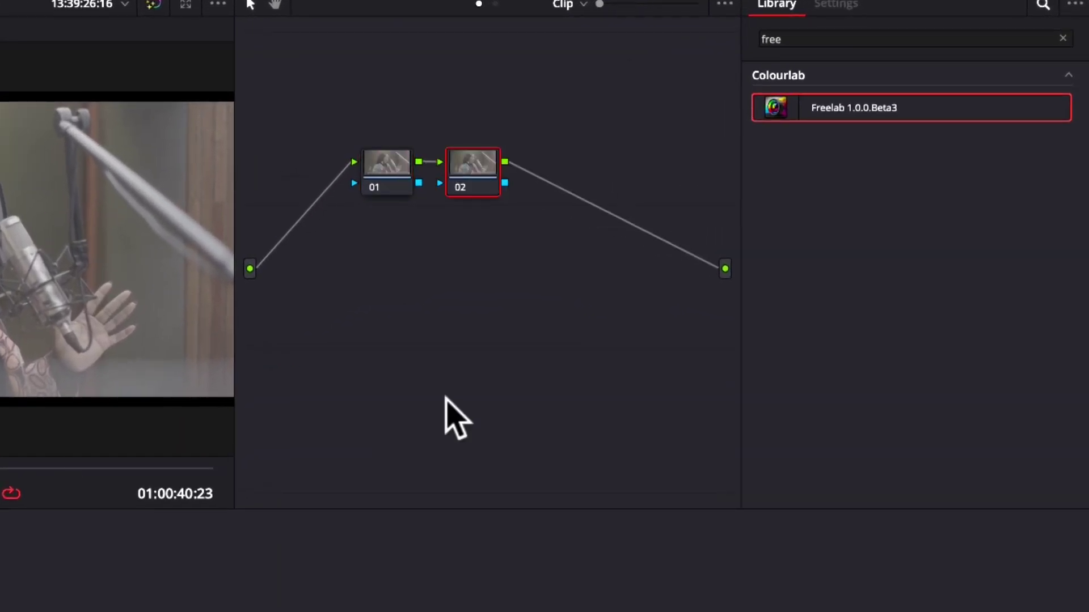
left_click_drag(777, 111, 473, 186)
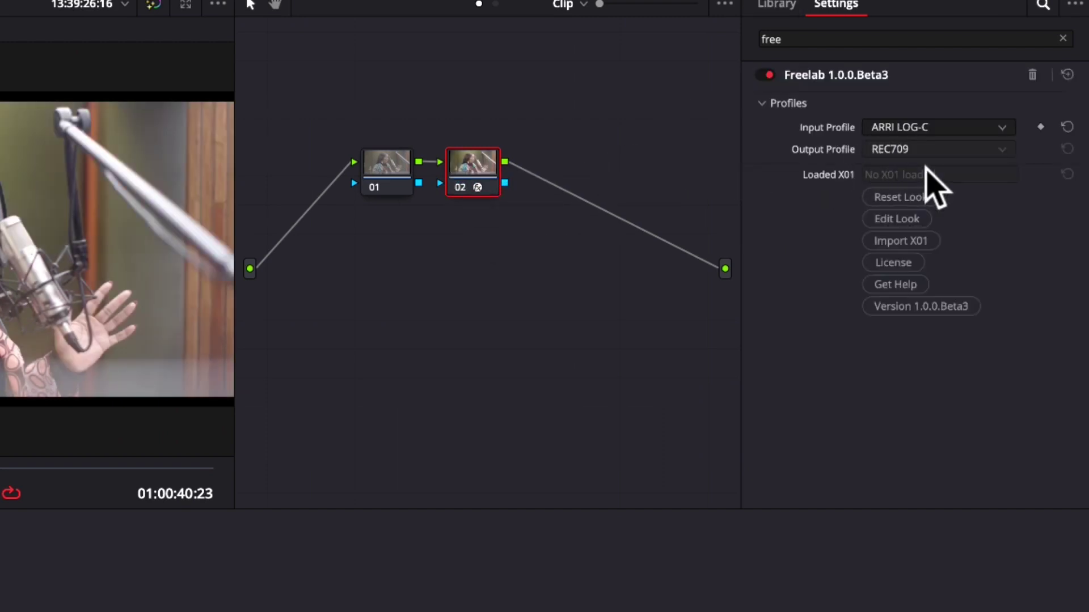
Set Freelab's input profile to CANON LOG3 CINEMA, then load clip 02
left_click(930, 129)
scroll(996, 263, "down", 3)
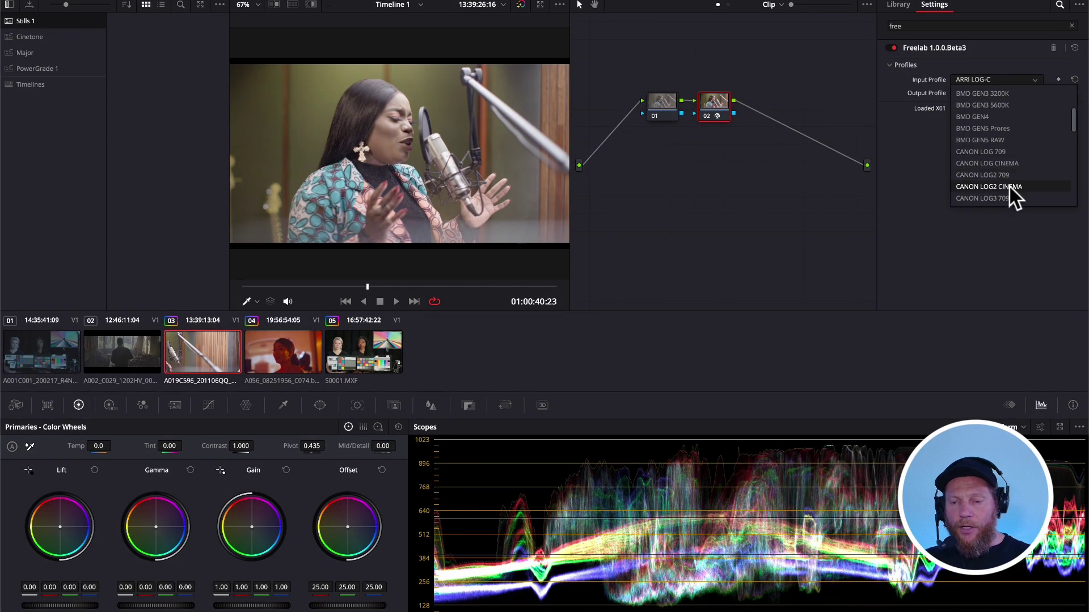
left_click(1010, 186)
left_click(1015, 79)
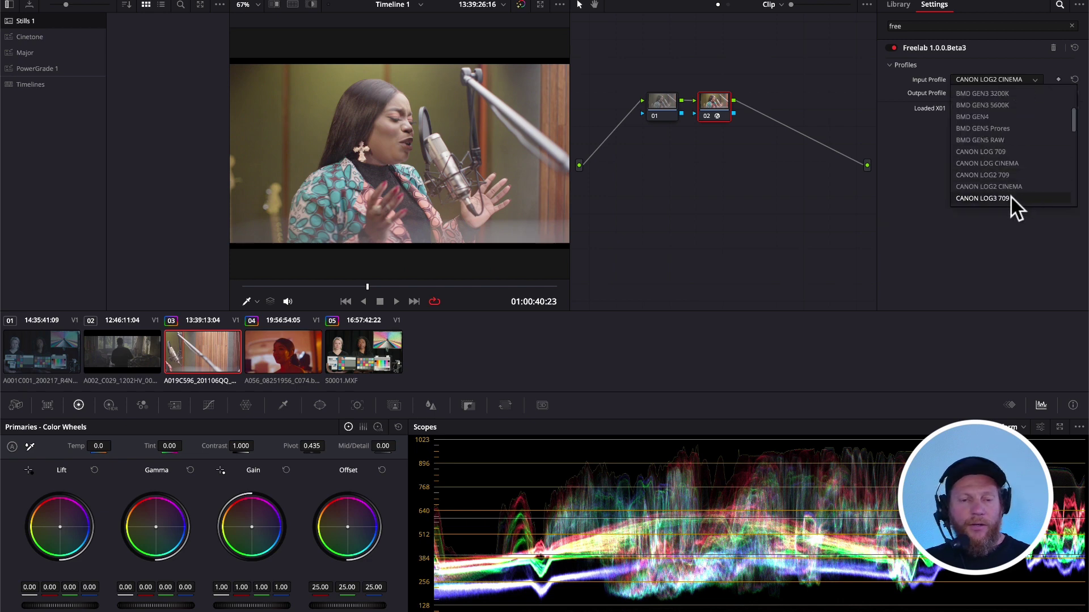
scroll(1012, 197, "down", 2)
left_click(1010, 142)
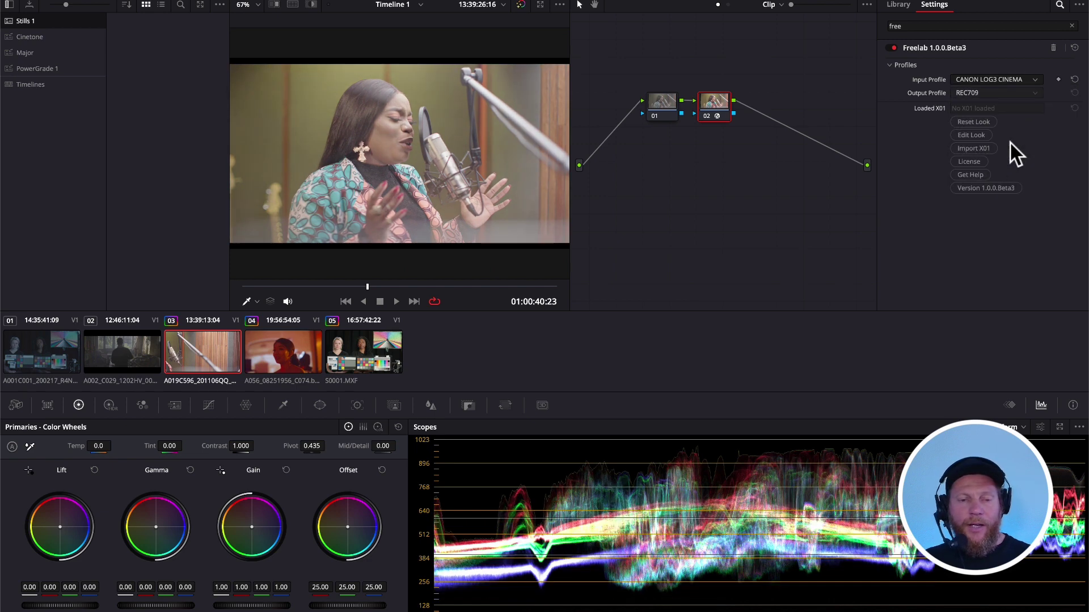
left_click(1002, 79)
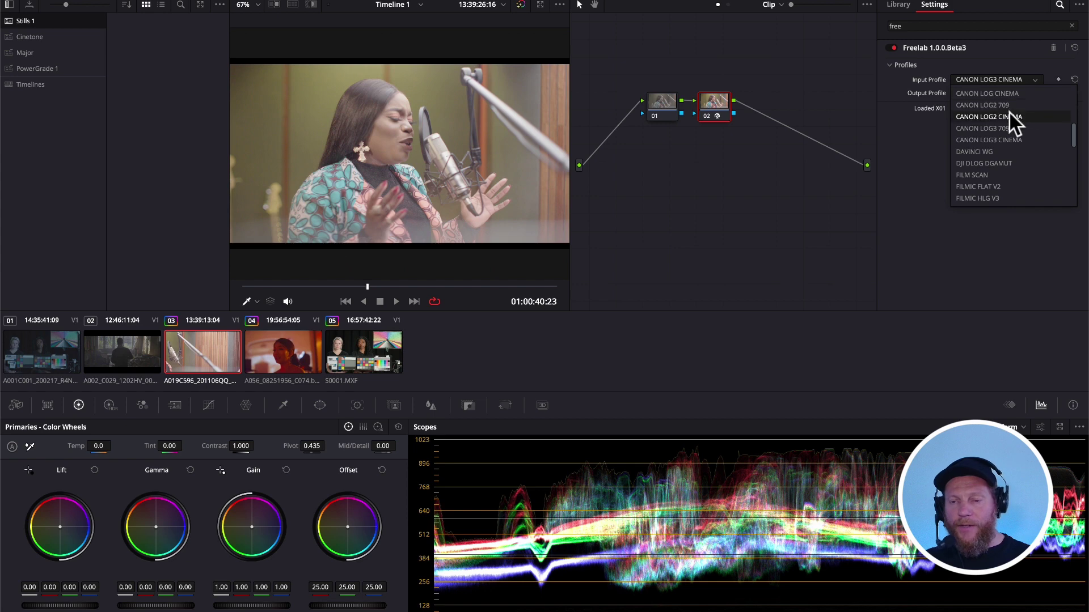
left_click(111, 366)
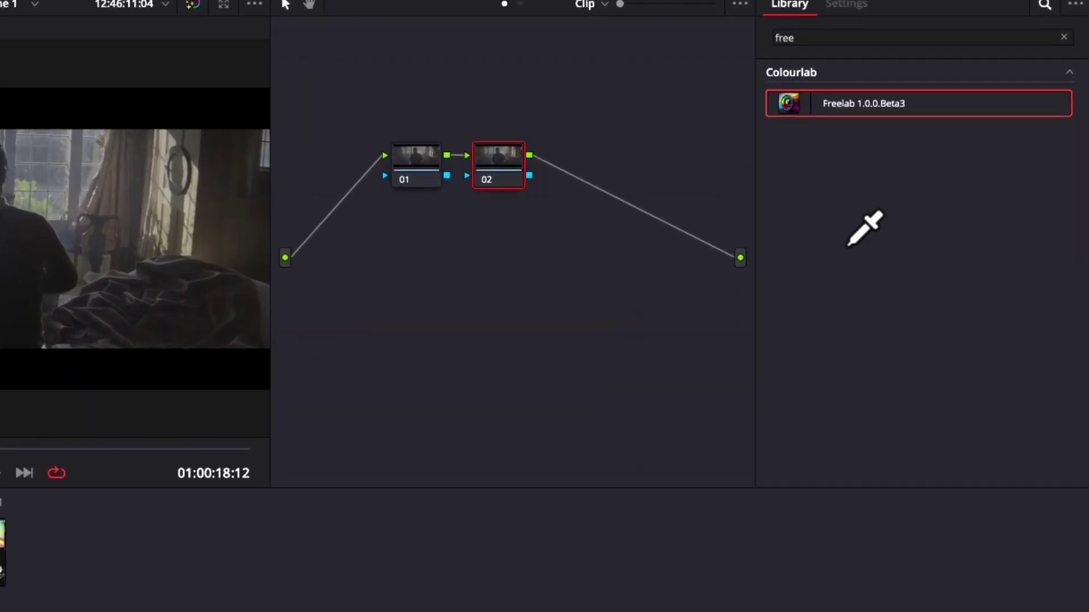
Apply Freelab to clip 02's node 02 with input profile RED DV RWG LOG3G10
left_click_drag(773, 105, 476, 189)
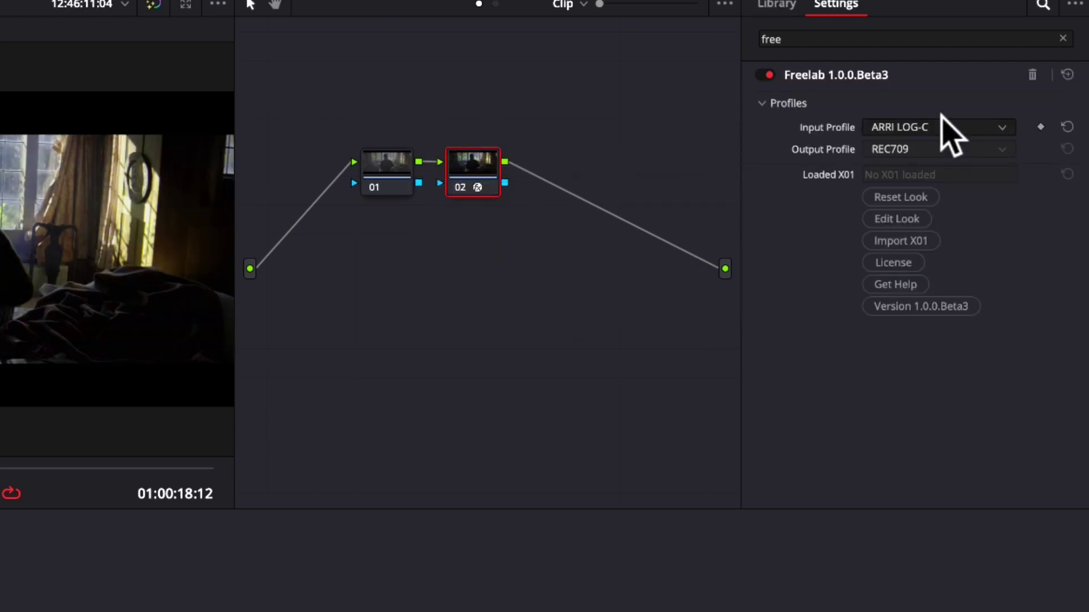
left_click(942, 125)
scroll(952, 300, "down", 10)
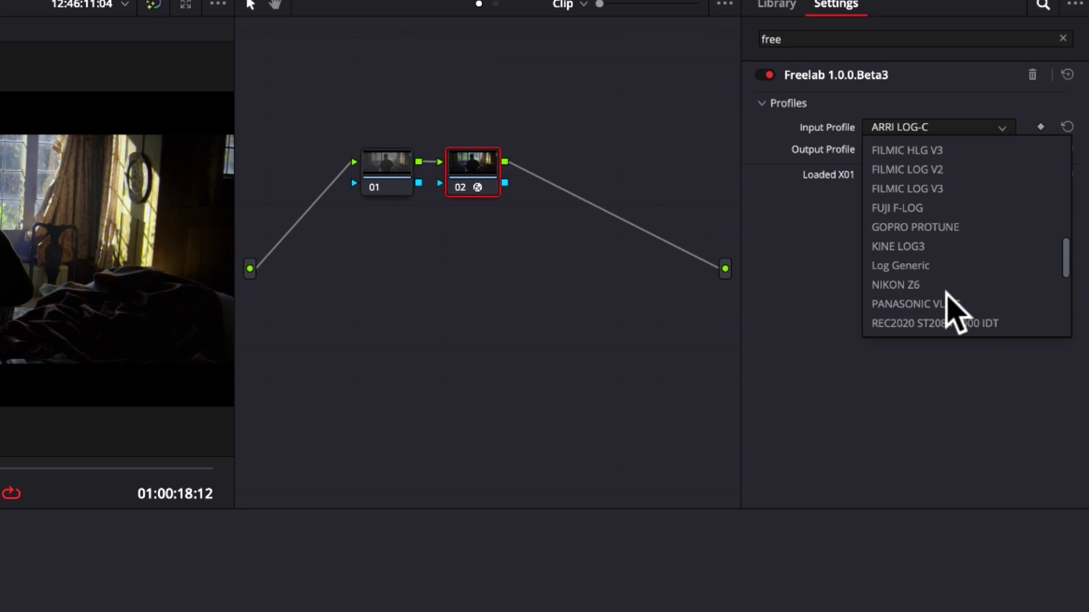
scroll(945, 294, "down", 6)
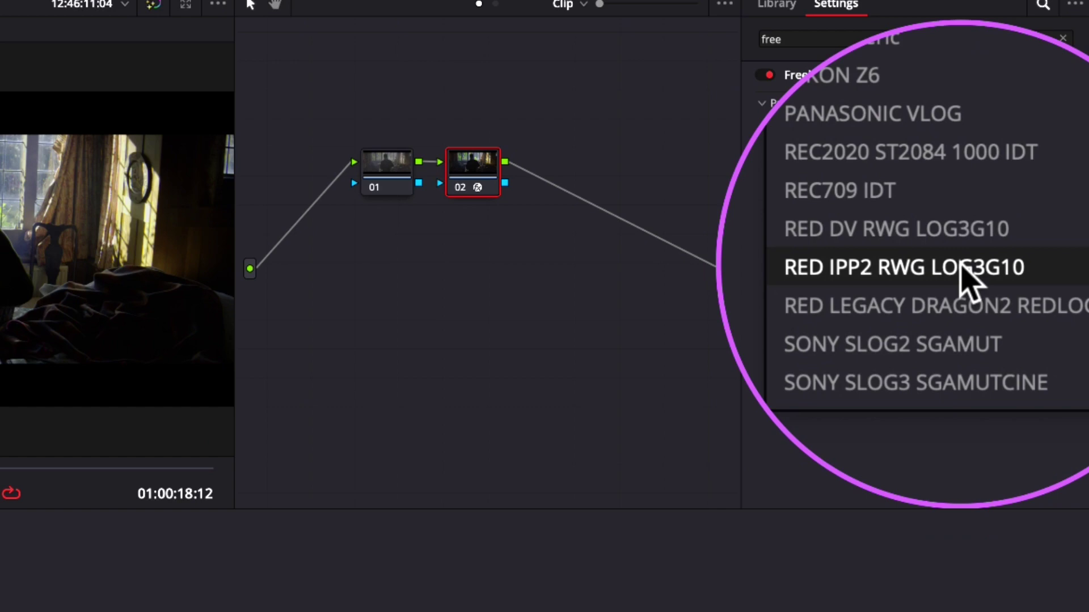
left_click(960, 262)
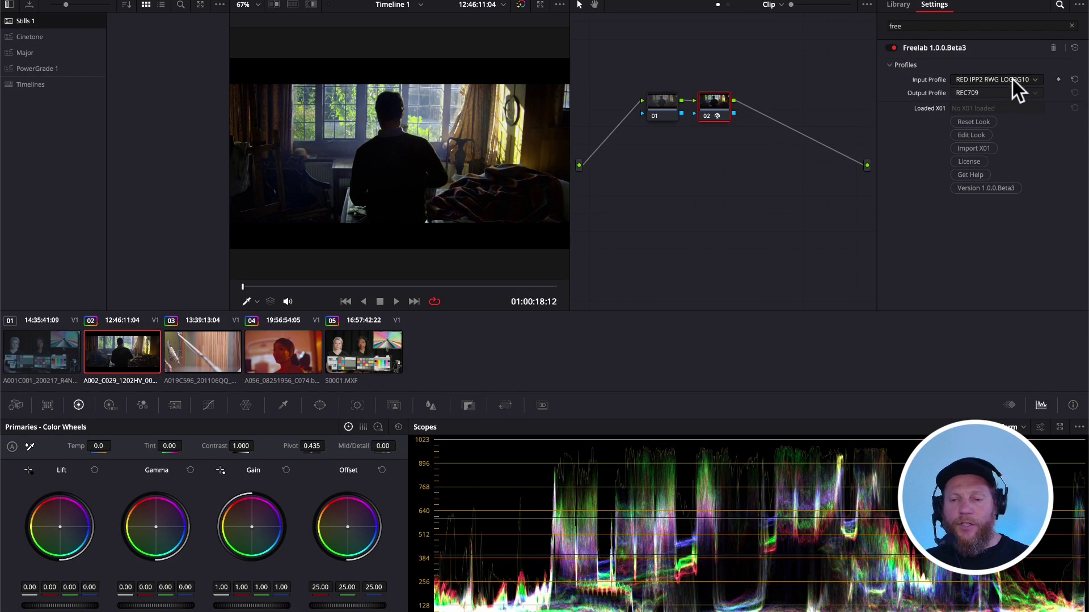
left_click(1012, 79)
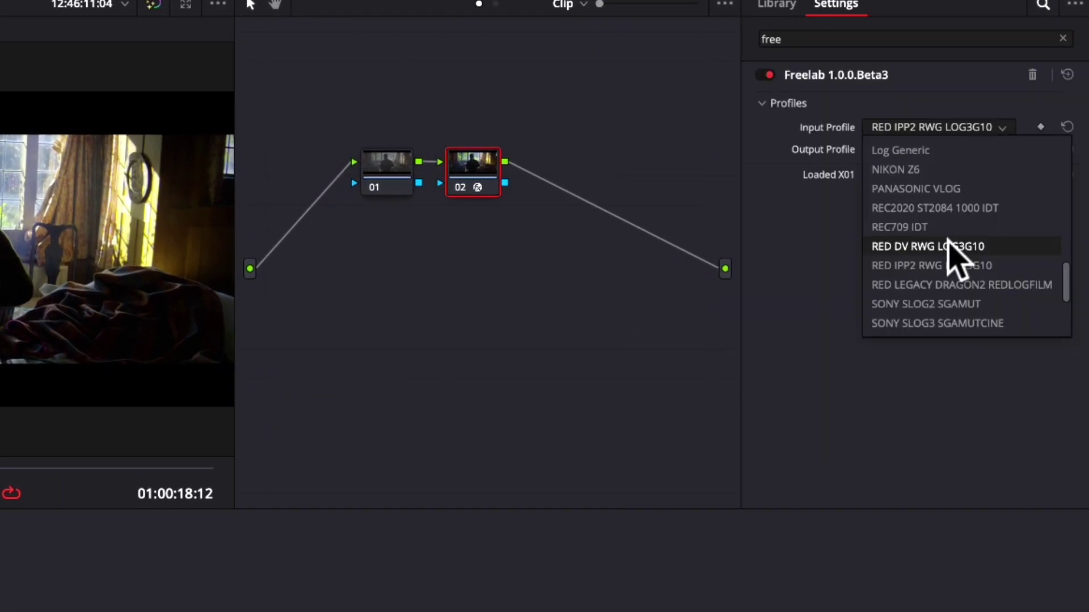
left_click(948, 246)
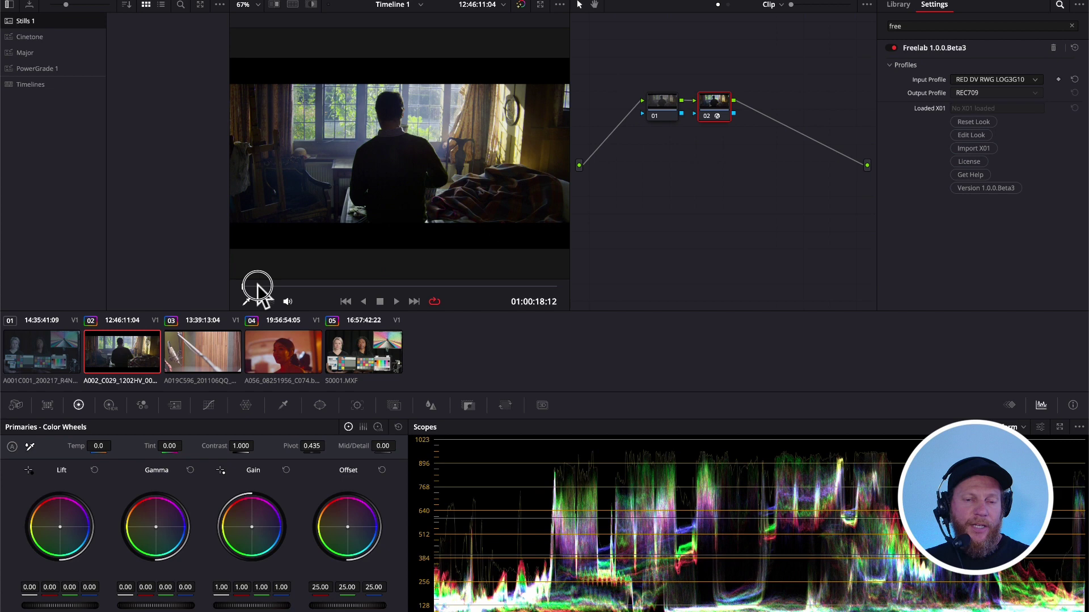
left_click_drag(258, 287, 486, 306)
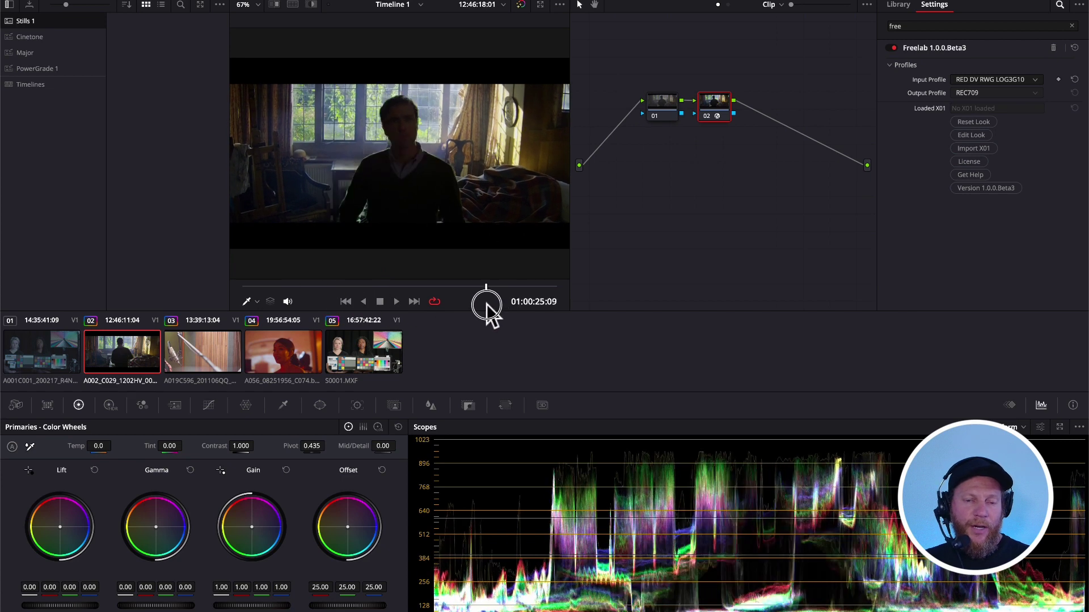
Raise node 01's gamma to 0.05 and stop playback
left_click(657, 110)
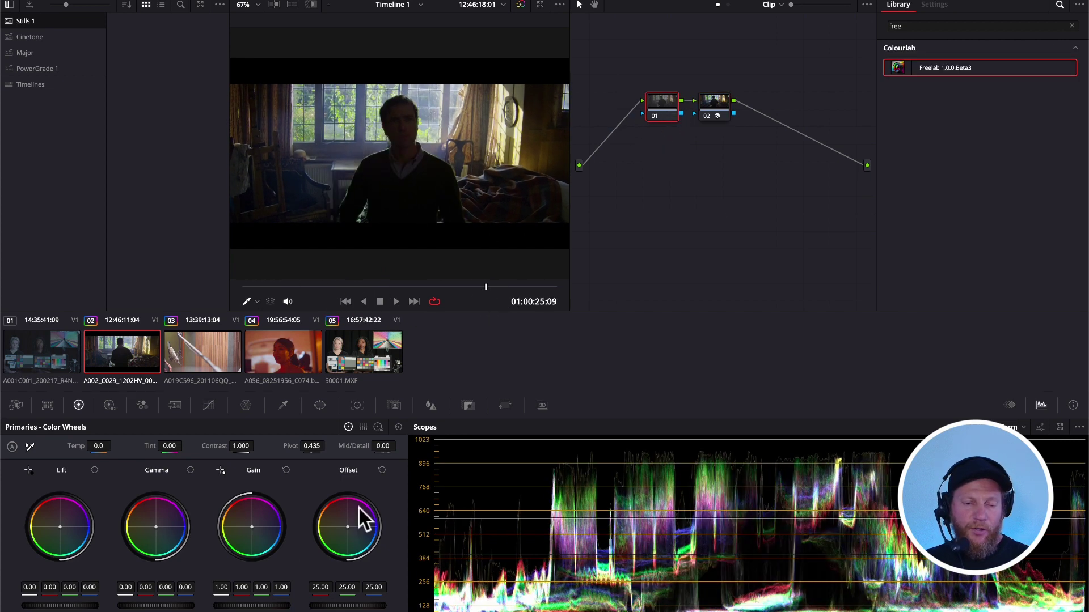
left_click_drag(142, 606, 225, 606)
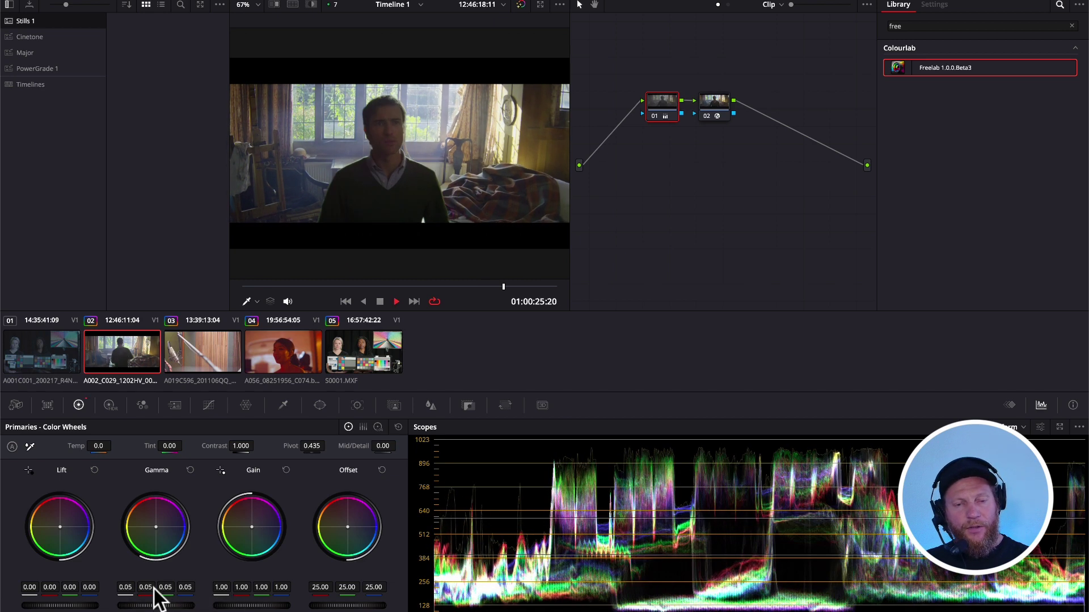
key("space")
Add serial node 02 with Freelab (ARRI LOG-C to REC709) on clip 01, then raise node 01 gamma to 0.12
left_click(69, 367)
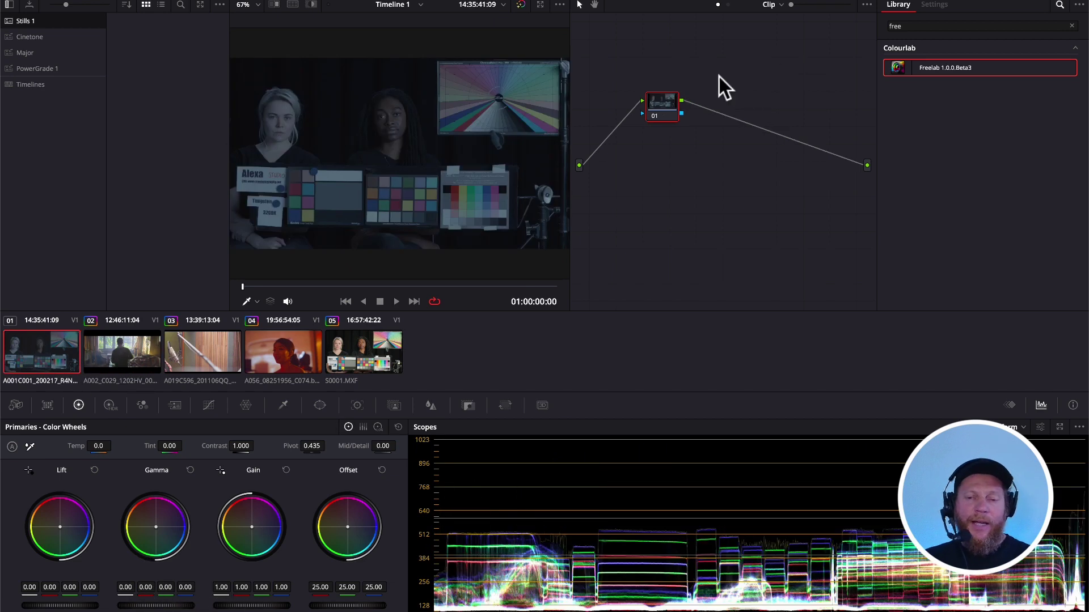
key("alt+s")
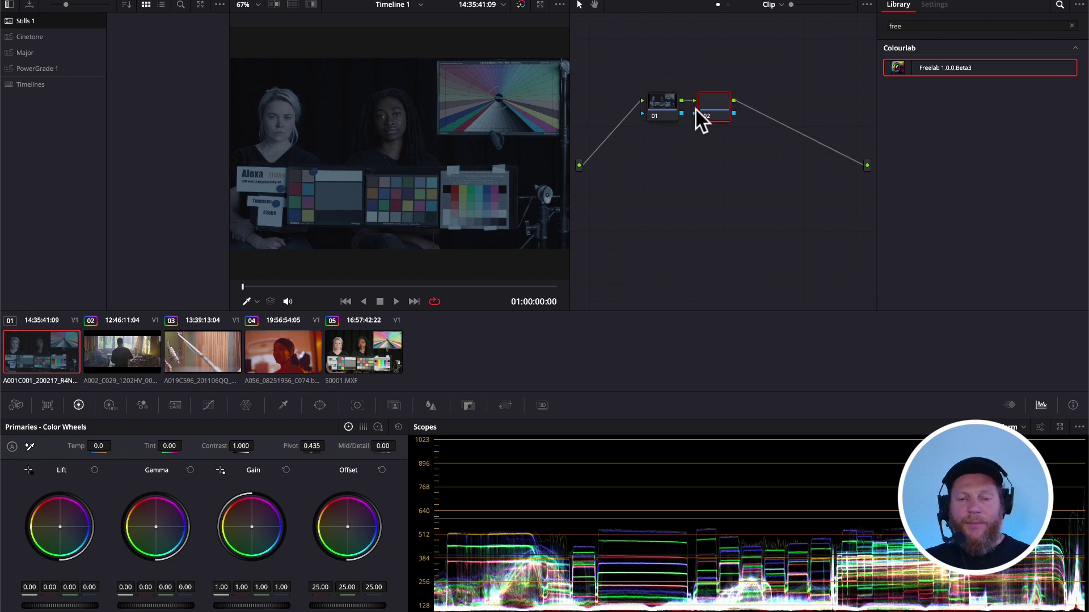
left_click_drag(902, 68, 711, 109)
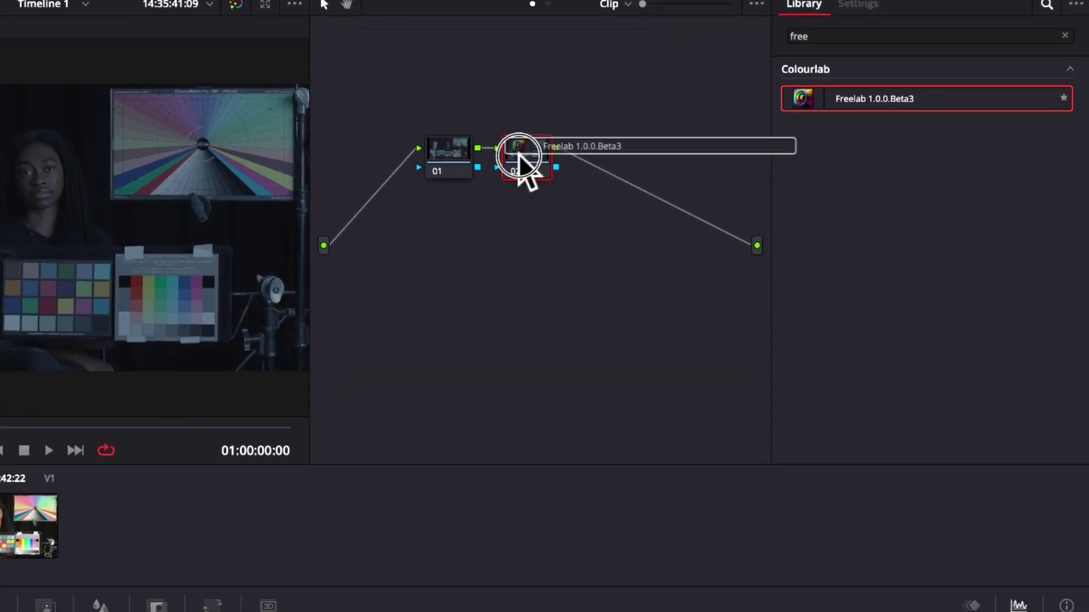
left_click_drag(466, 170, 467, 173)
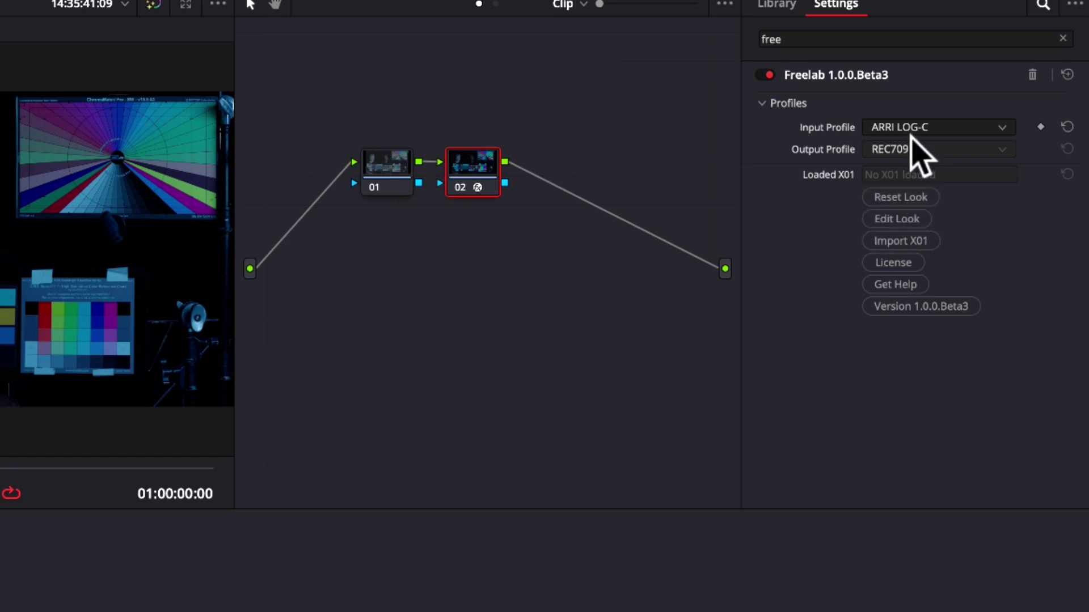
left_click(397, 173)
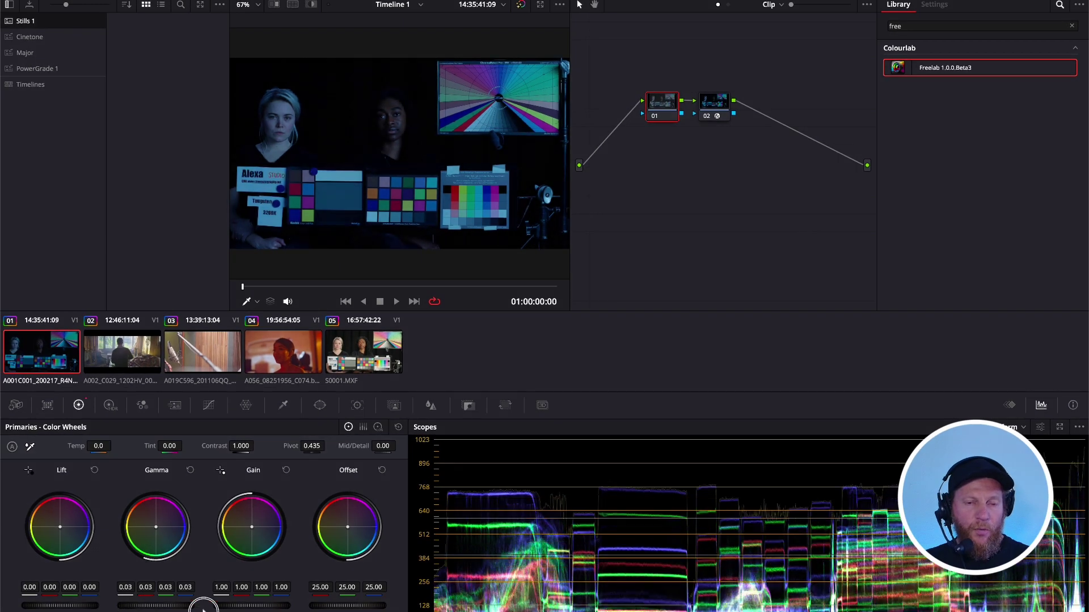
left_click_drag(203, 606, 232, 607)
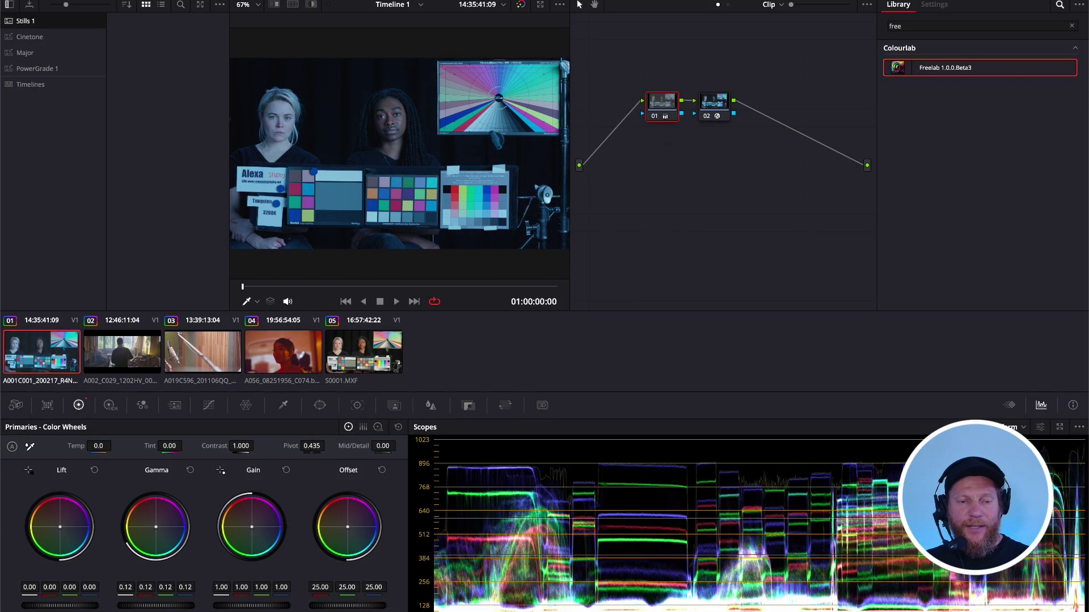